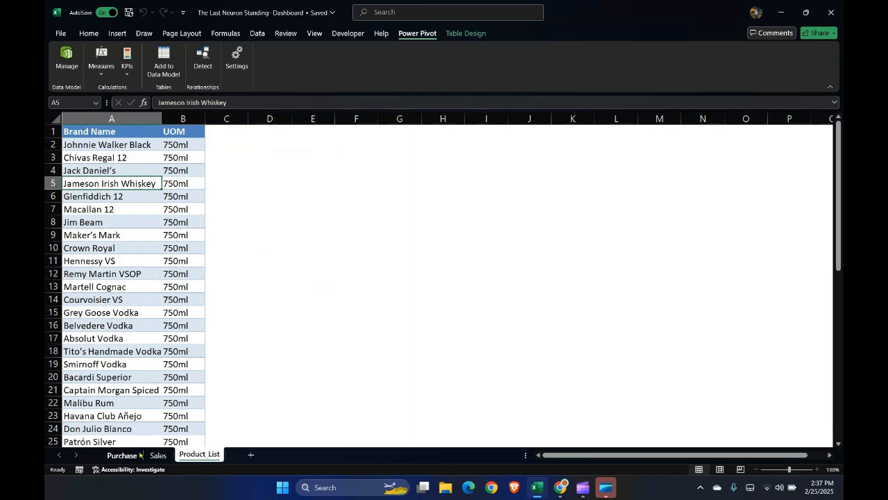
- Review the Purchase and Product_List sheets, examining the item names and unit prices in the Purchase table
left_click(125, 455)
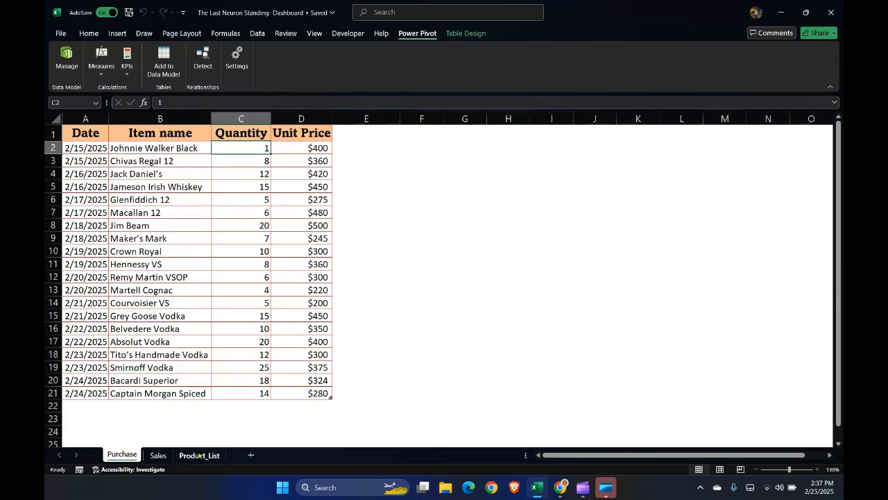
left_click(200, 455)
left_click(137, 455)
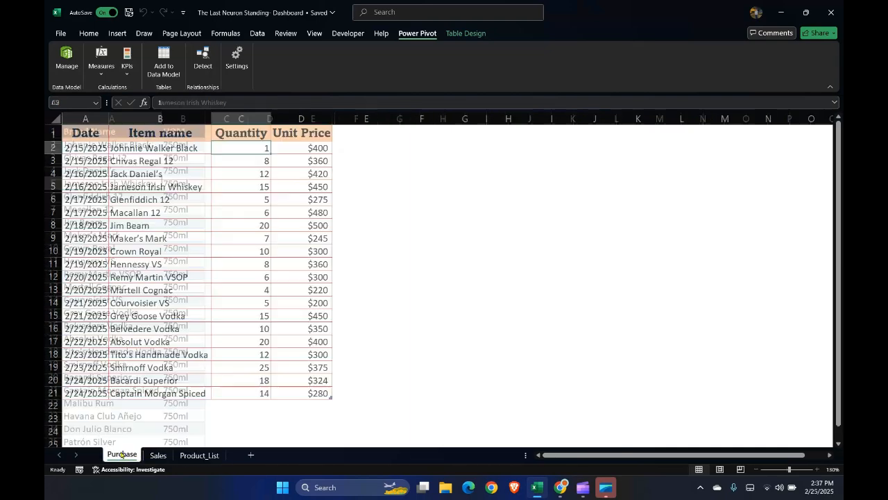
left_click(158, 240)
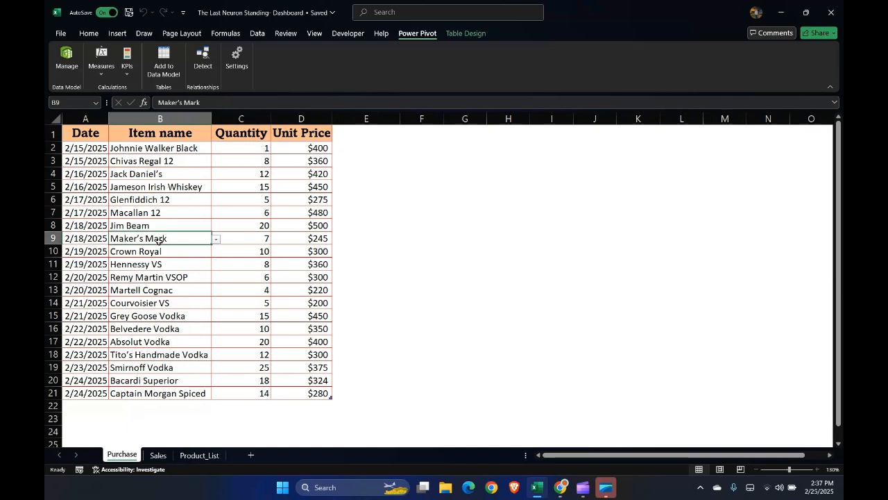
left_click(304, 196)
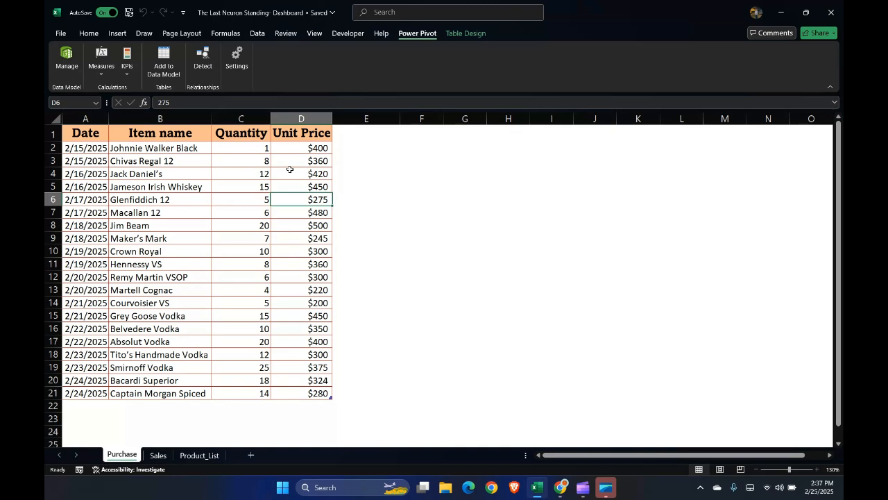
left_click(156, 161)
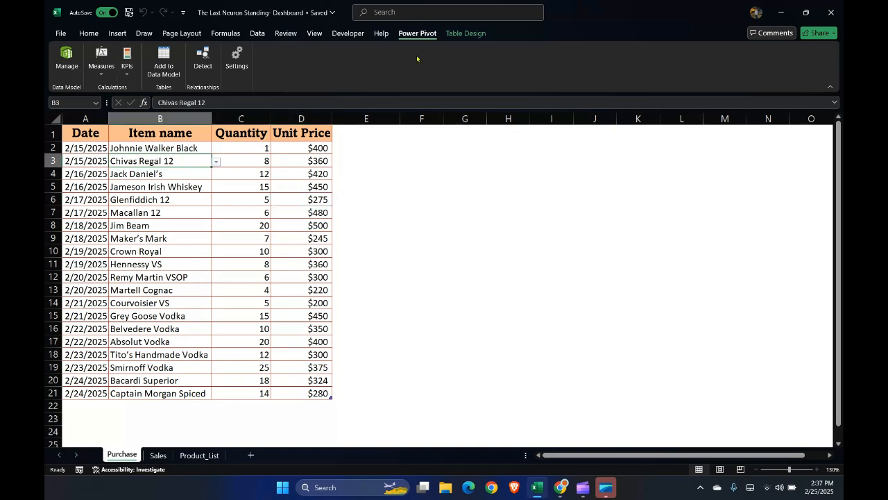
- Examine the relationships between the Calendar, Product_List, Purchase and Sales tables in the Power Pivot data model diagram
left_click(65, 64)
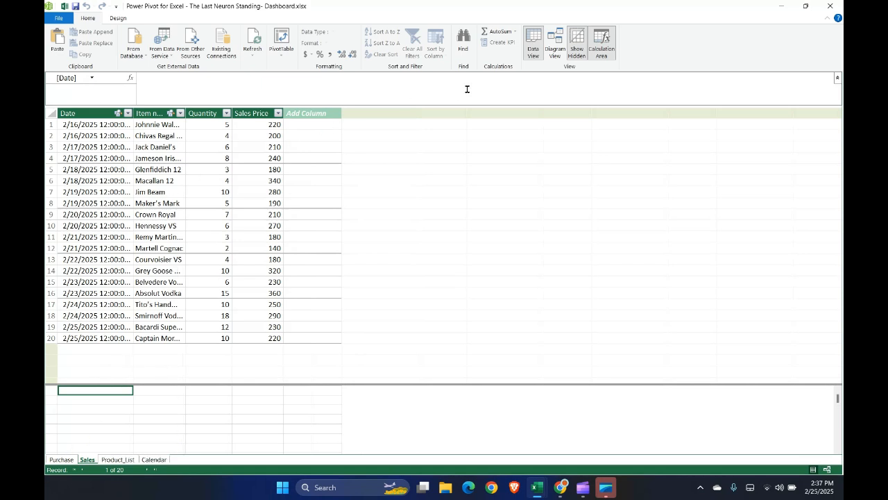
left_click(555, 47)
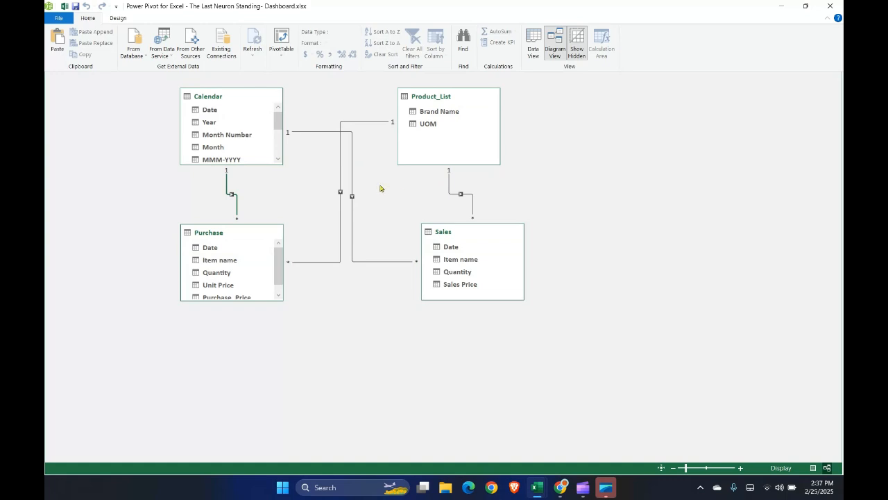
left_click(830, 7)
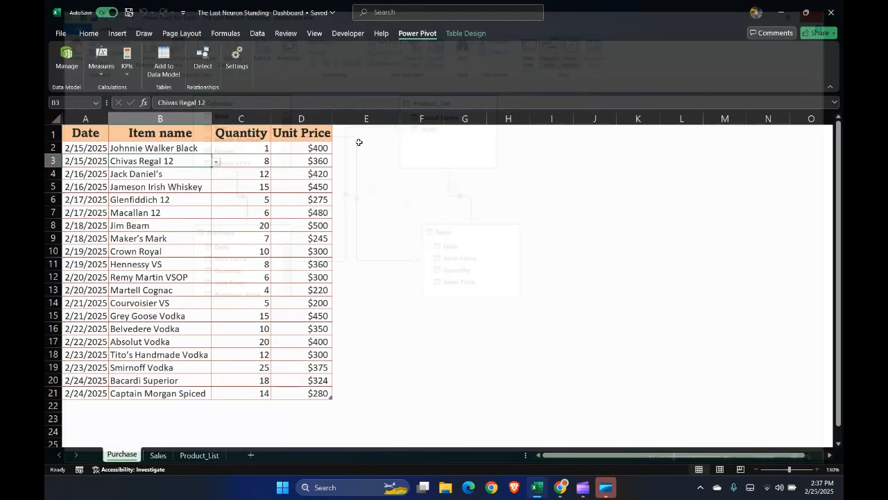
- Review the Item name and Quantity columns on the Purchase sheet
left_click(158, 185)
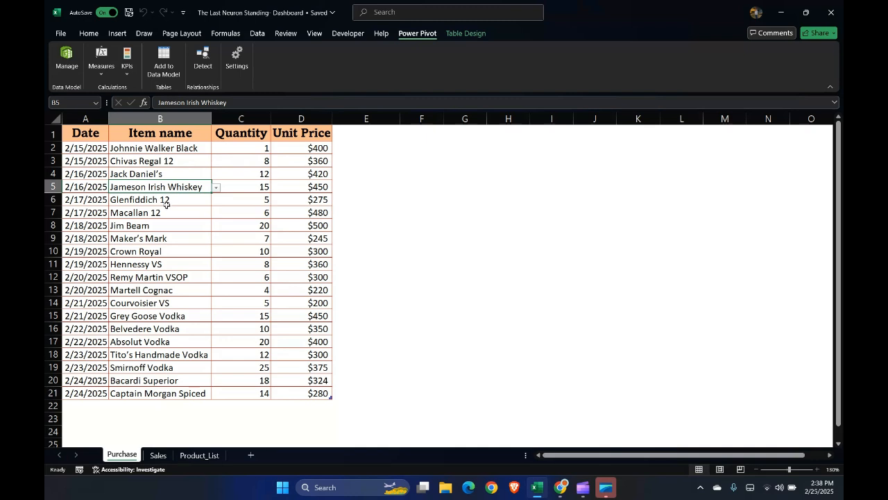
left_click(158, 199)
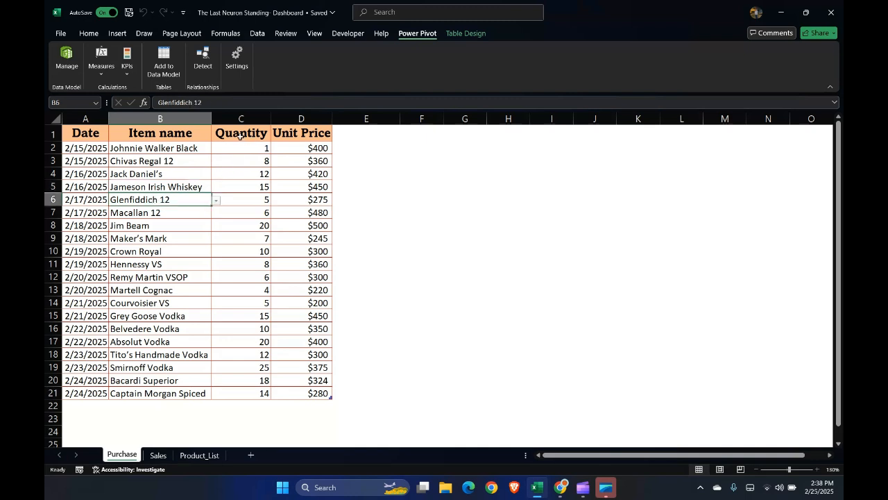
left_click(239, 134)
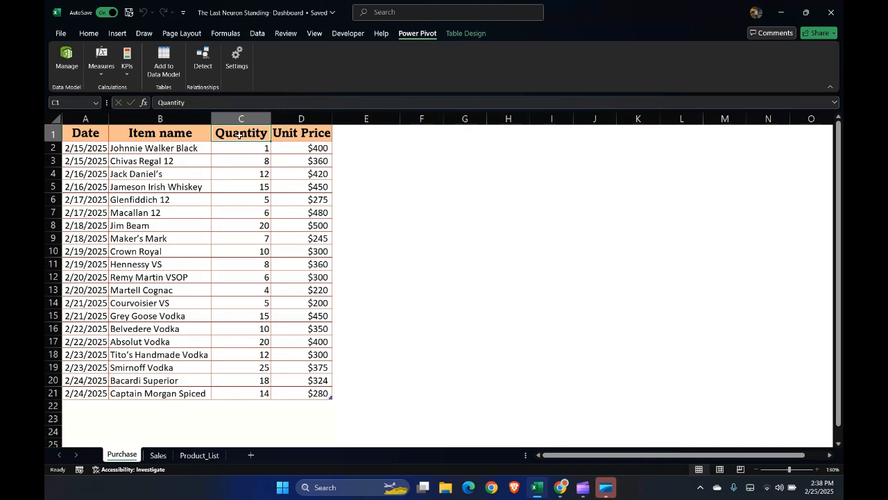
left_click(142, 134)
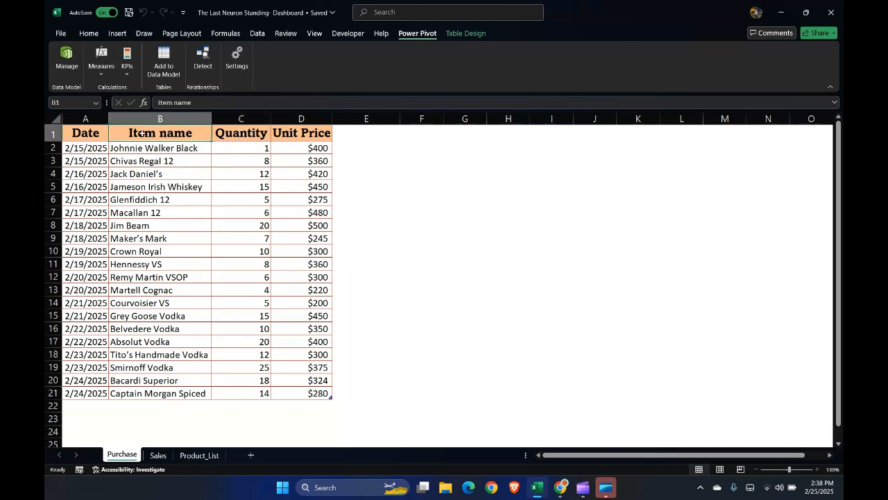
- Inspect the Purchase_Price calculated column in the data model's Purchase table, comparing its formula with the Unit Price values
left_click(67, 59)
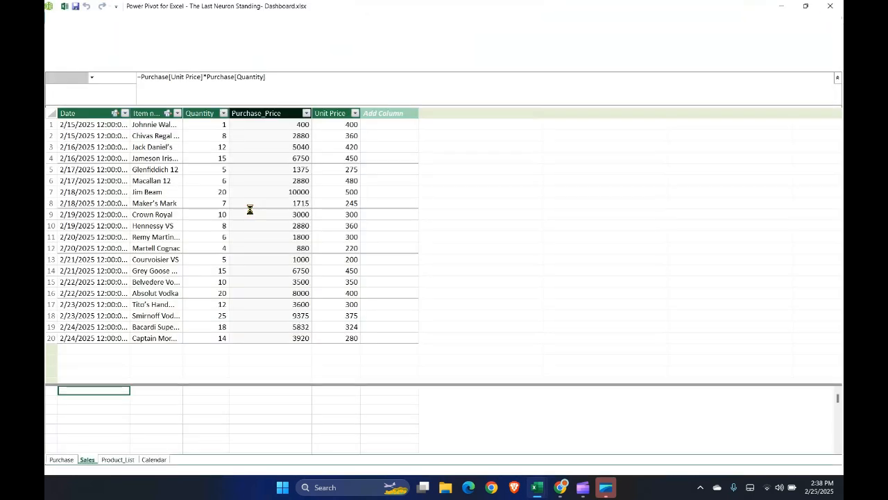
left_click(61, 458)
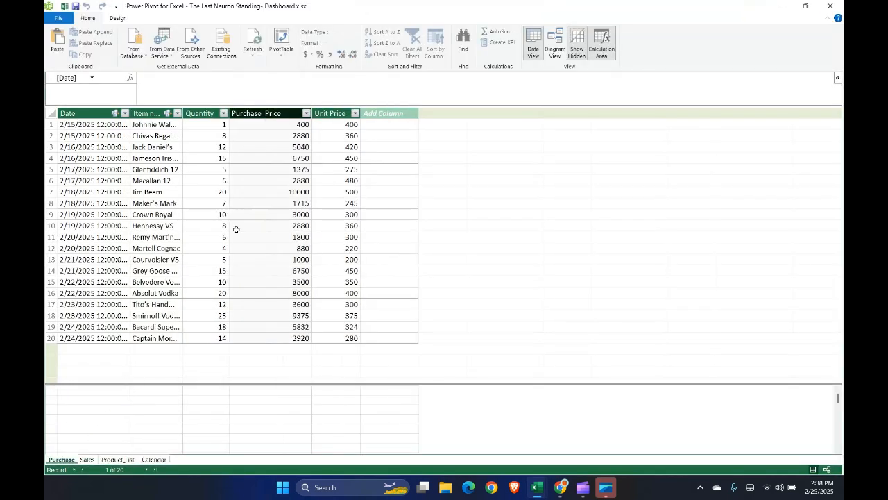
left_click(340, 128)
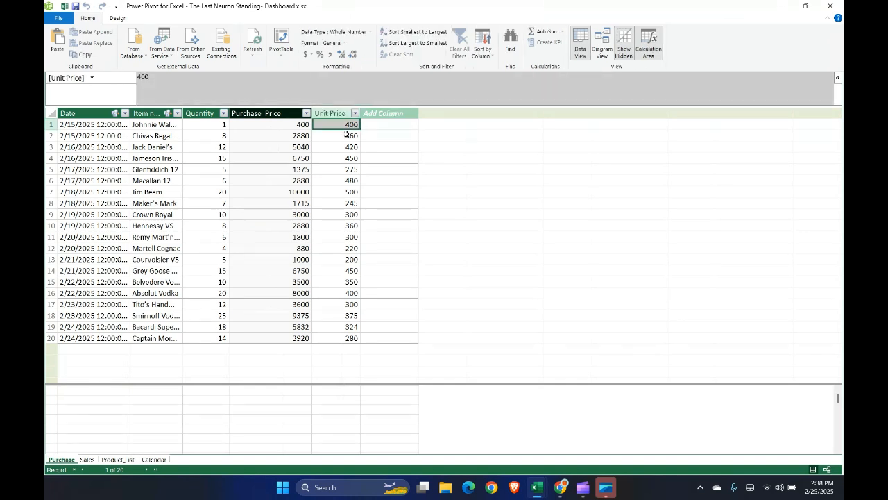
left_click(343, 138)
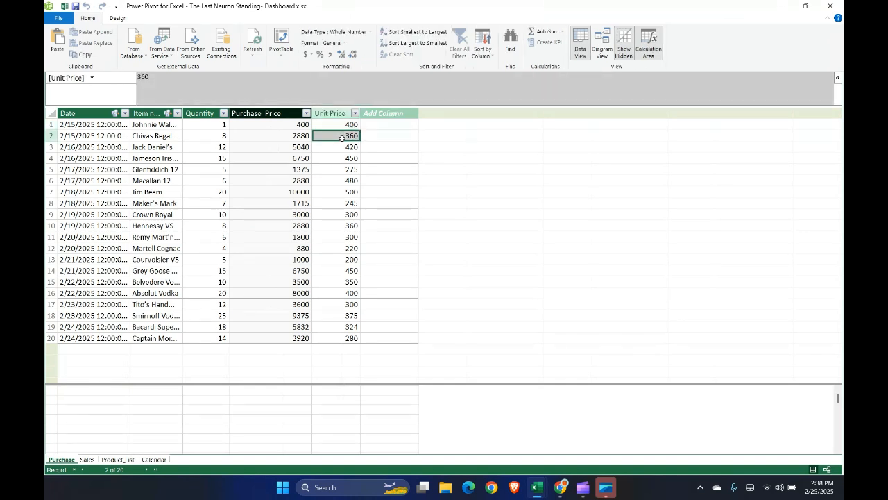
left_click(281, 125)
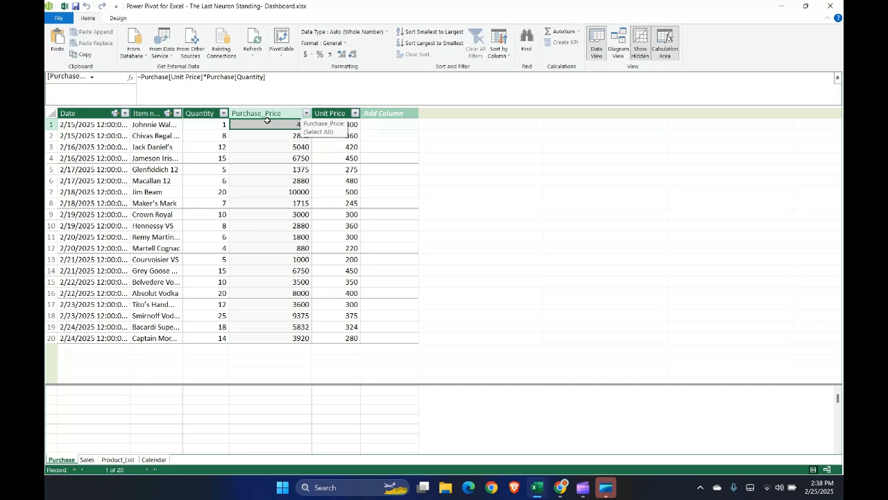
left_click(332, 127)
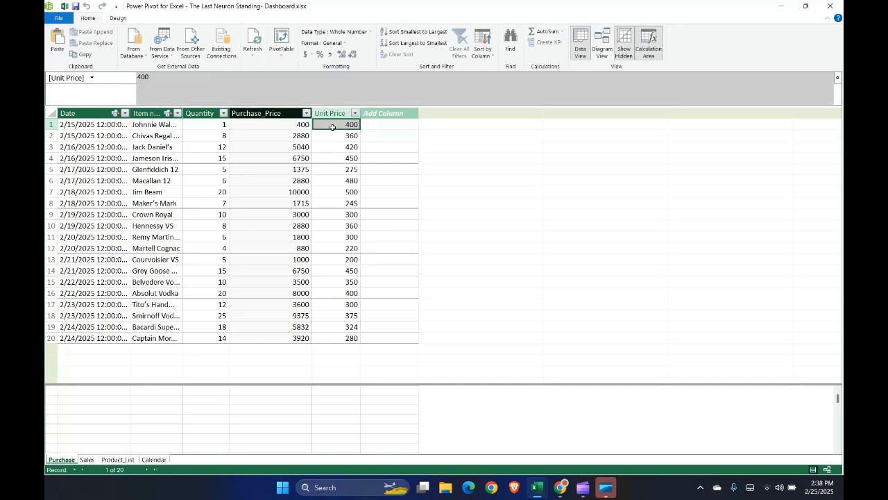
left_click(284, 126)
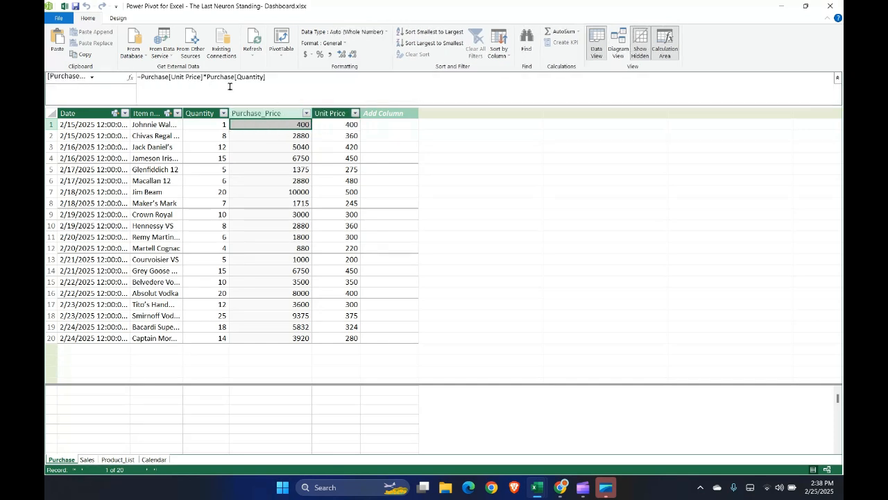
left_click_drag(271, 78, 141, 78)
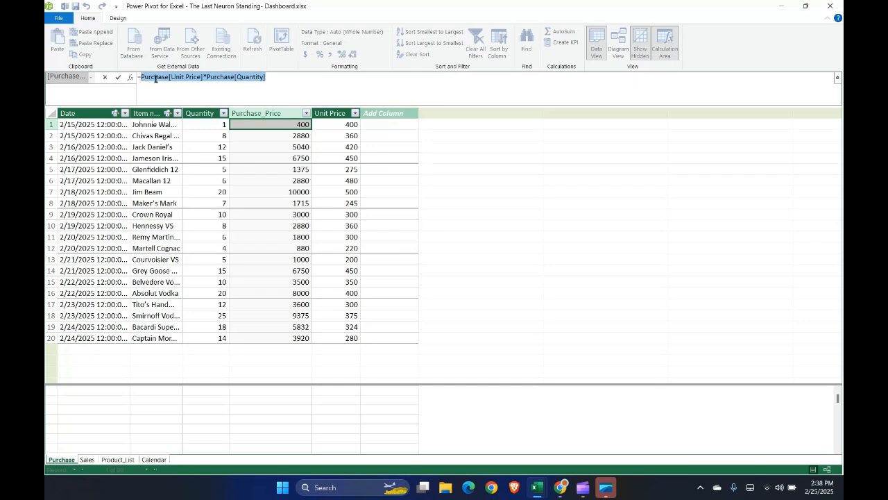
left_click_drag(266, 78, 208, 78)
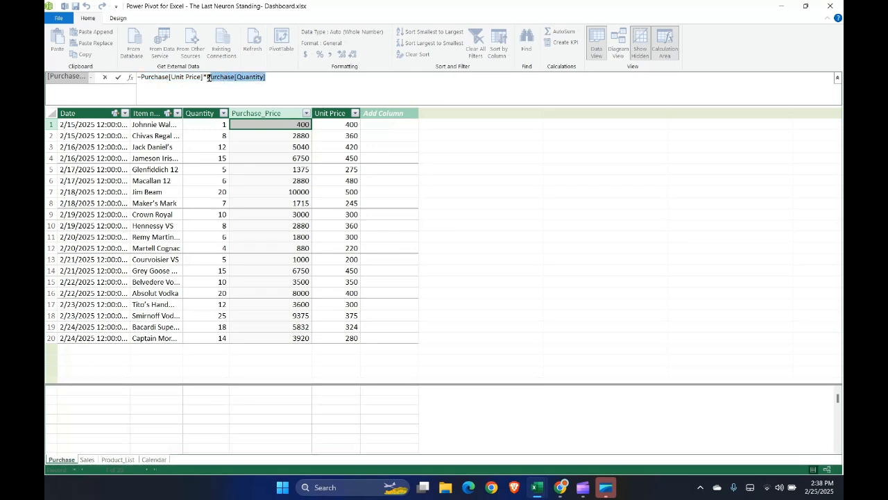
left_click(281, 147)
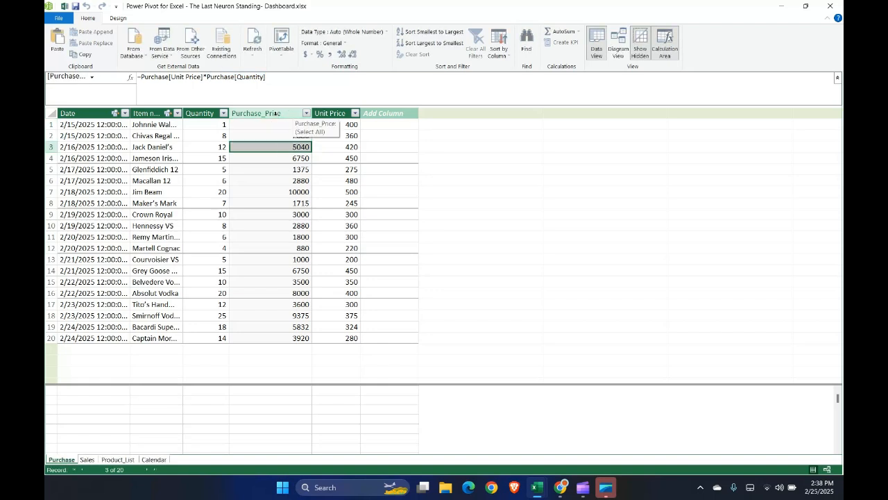
- Move the Purchase_Price column after Unit Price in the Purchase table
left_click(276, 113)
left_click_drag(277, 115, 368, 116)
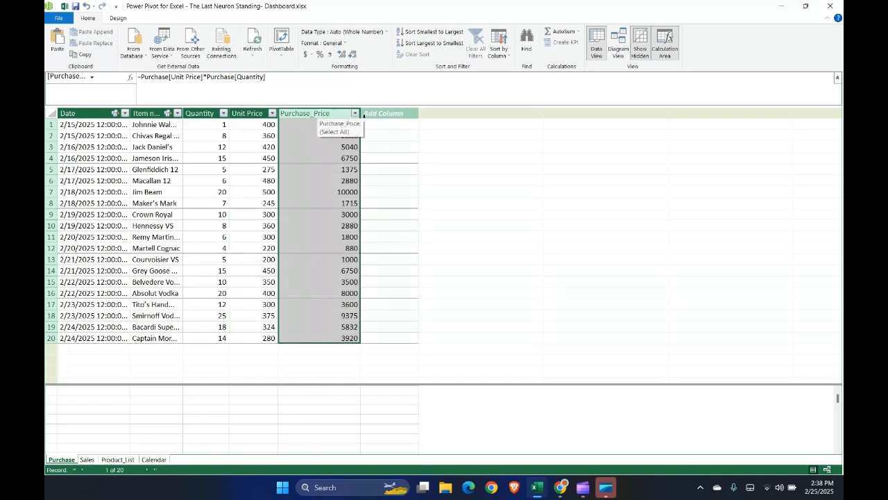
- Add a calculated column to the Sales table with the formula =Sales[Sales Price]*Sales[Quantity]
left_click(87, 460)
left_click(313, 127)
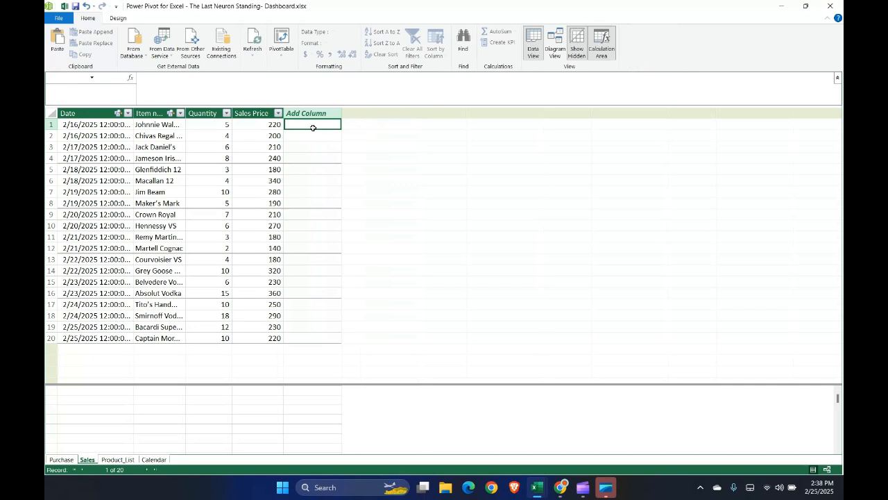
left_click(168, 87)
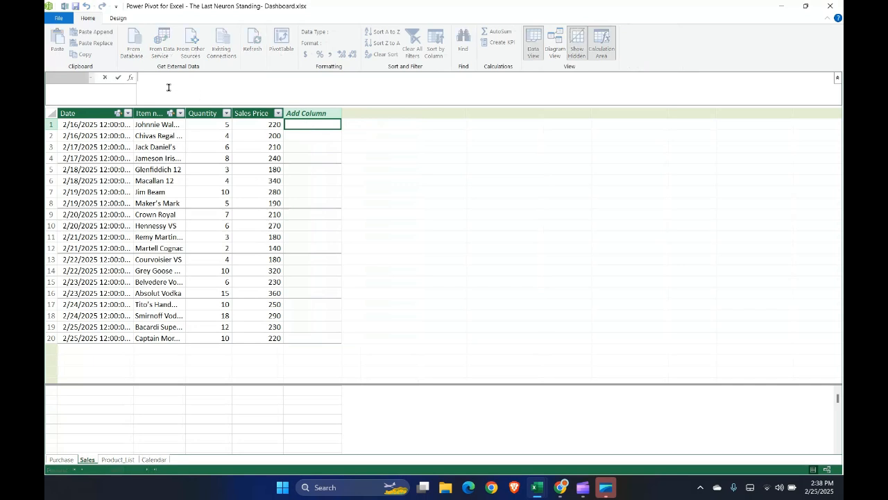
type("=sales")
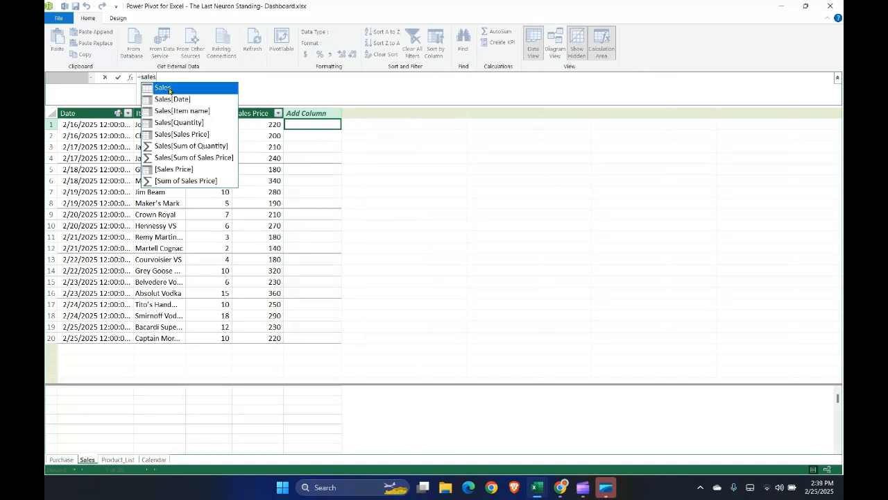
double_click(181, 134)
type("*")
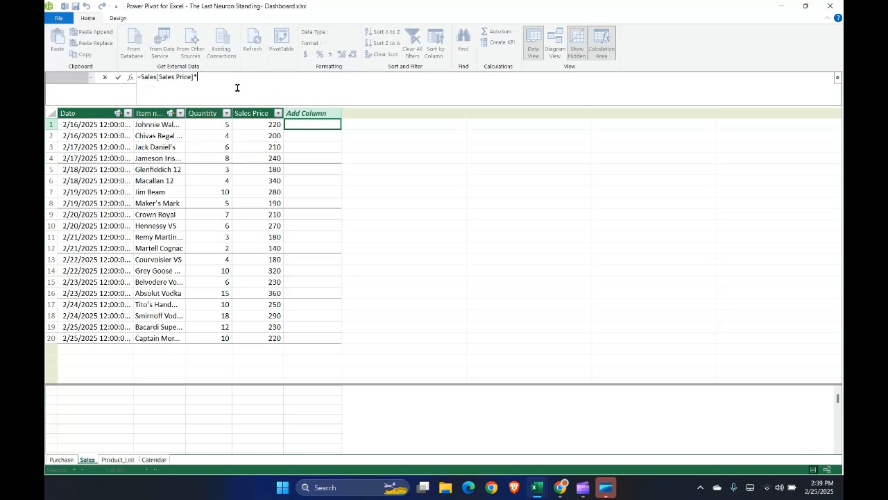
type("qun")
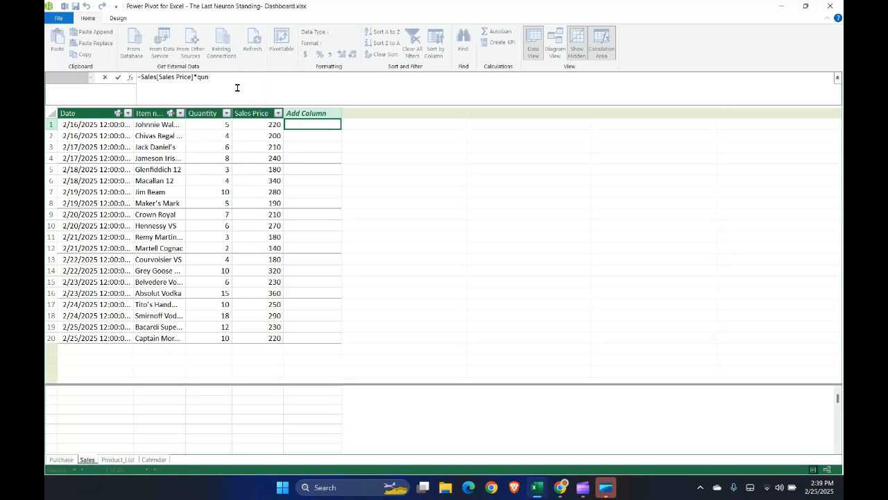
key("BackSpace")
type("a")
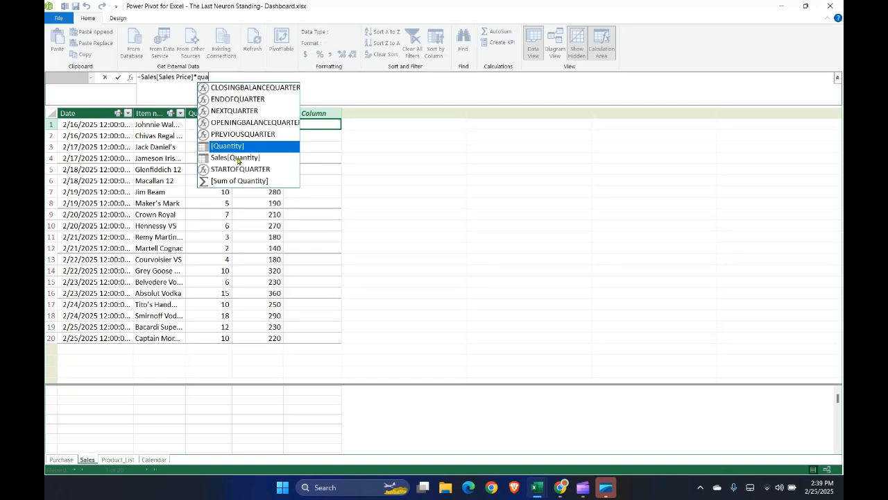
left_click(237, 158)
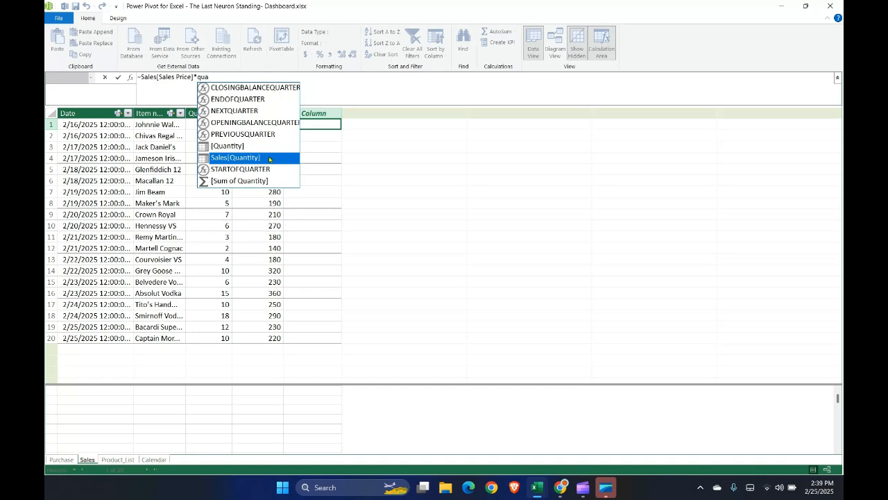
double_click(230, 158)
key("Return")
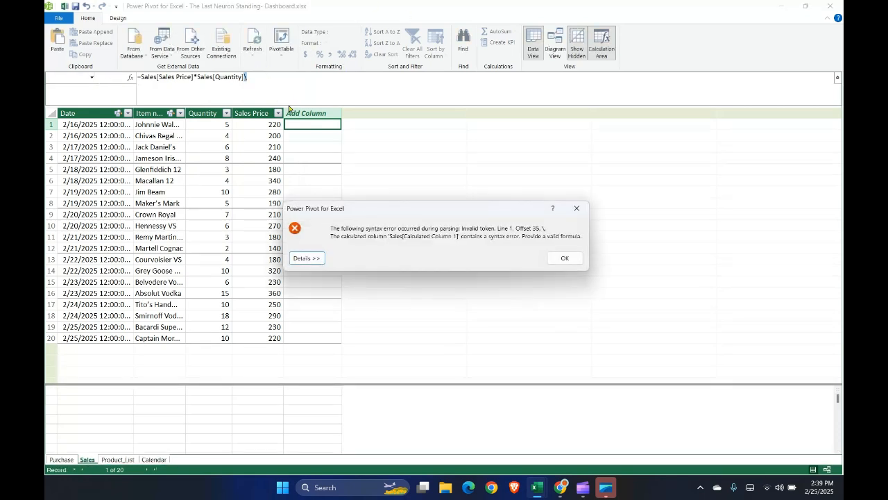
left_click(565, 258)
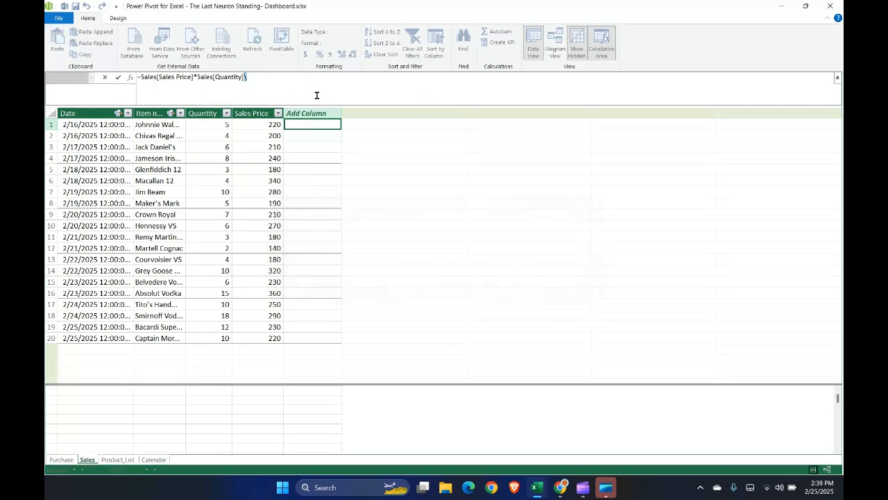
key("Return")
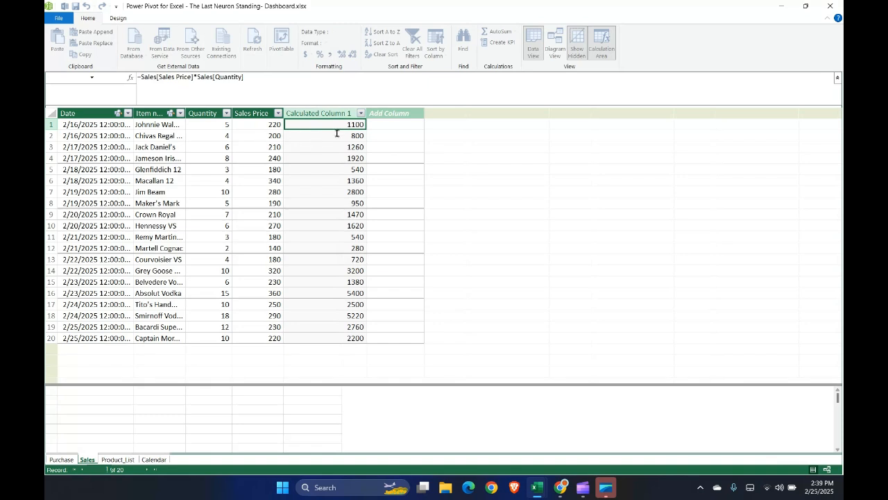
- Rename the new calculated column in the Sales table as Revenue
double_click(318, 113)
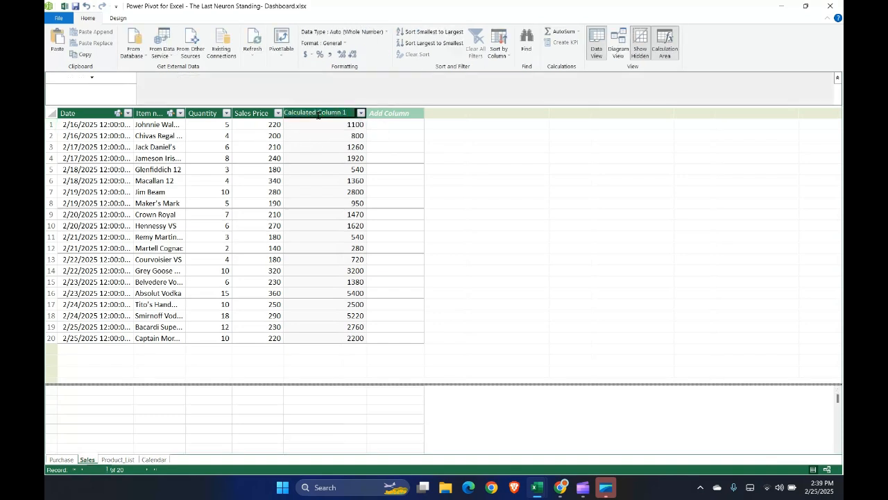
left_click_drag(349, 115, 265, 108)
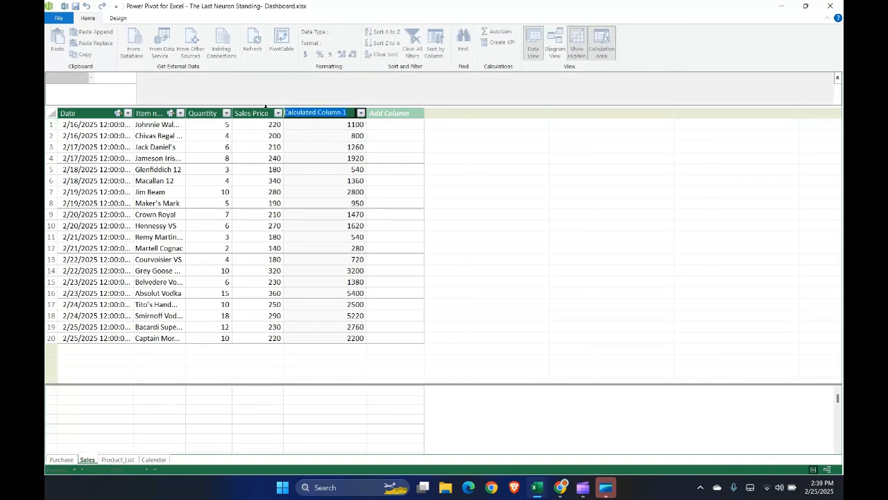
key("BackSpace")
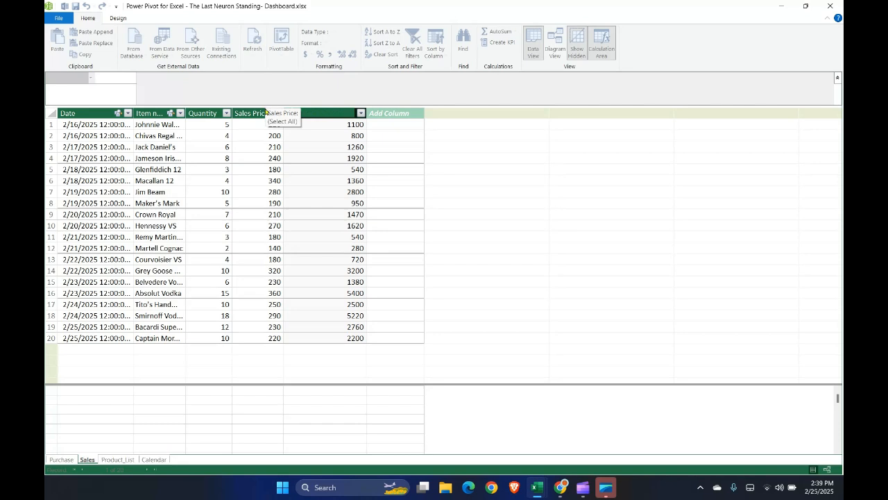
type("Revenue")
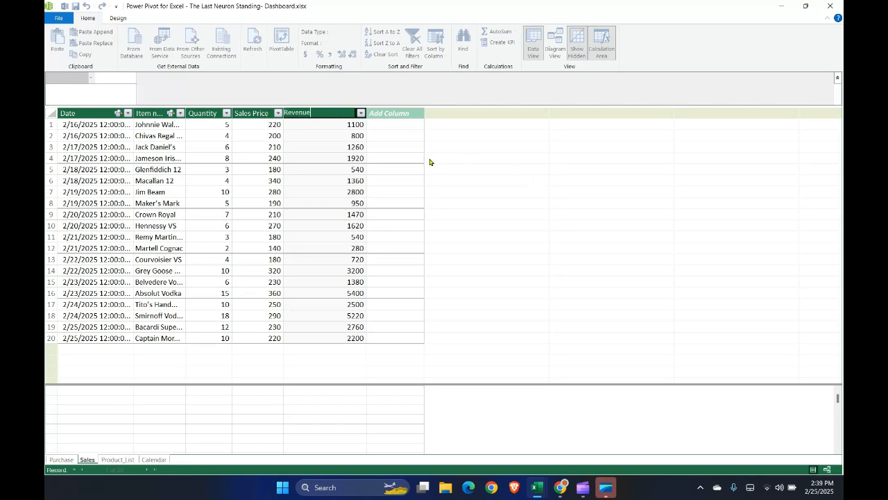
key("Return")
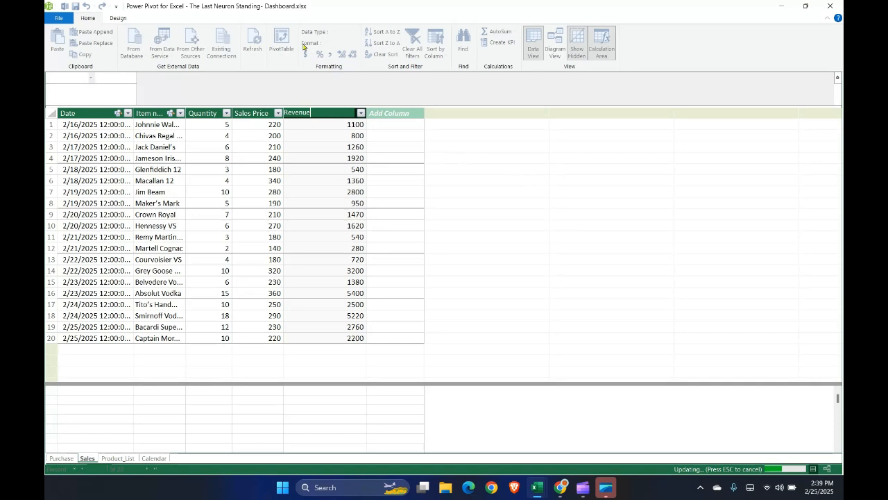
left_click(166, 148)
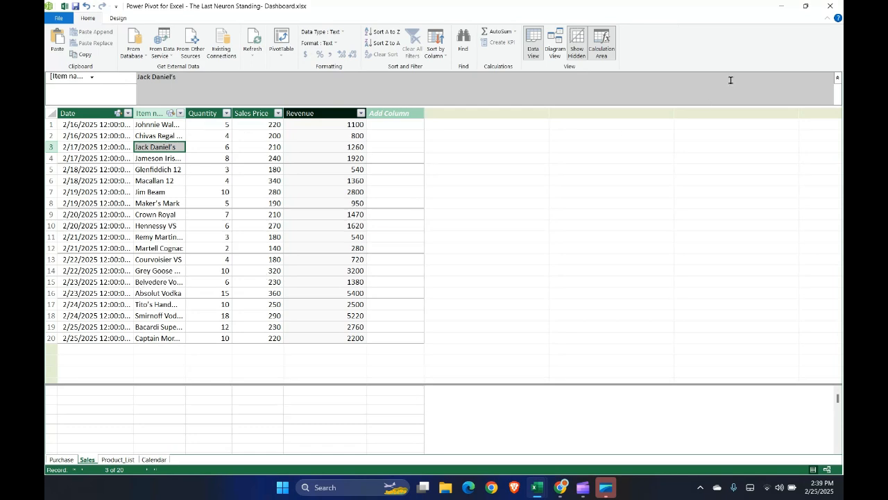
- Close the data model window and insert a PivotTable from the workbook's Data Model on a new worksheet
left_click(831, 9)
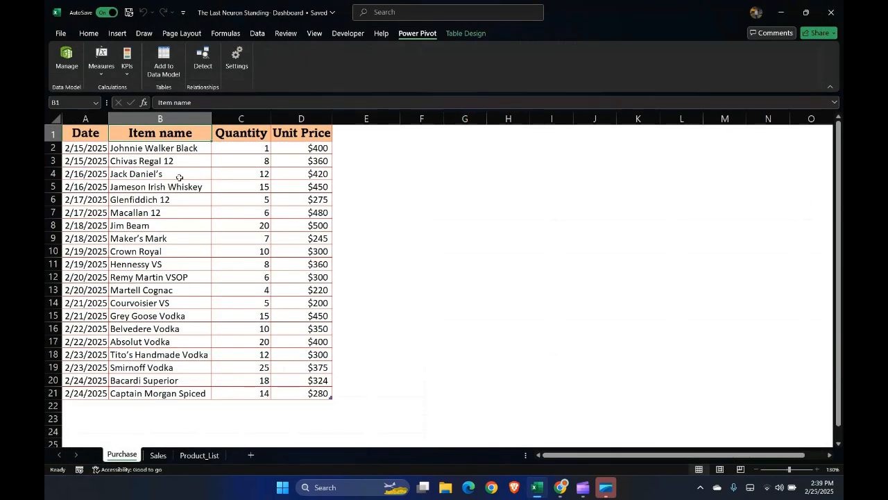
left_click(138, 175)
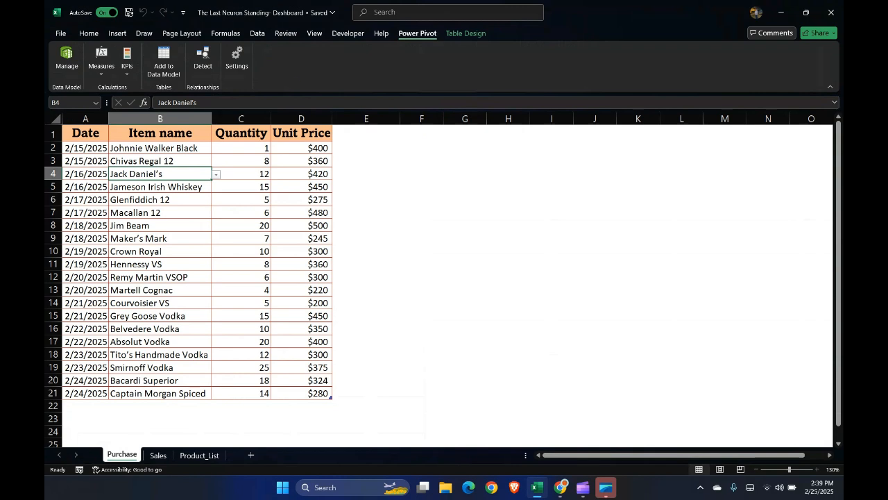
left_click(117, 34)
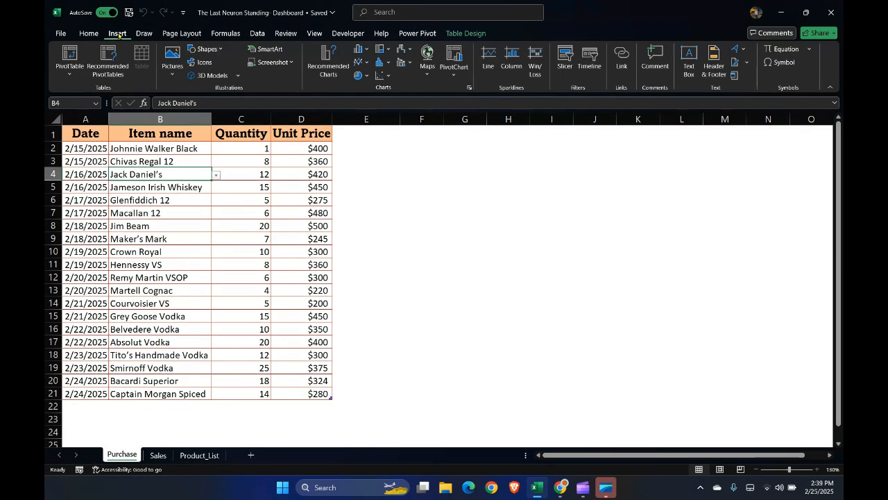
left_click(69, 73)
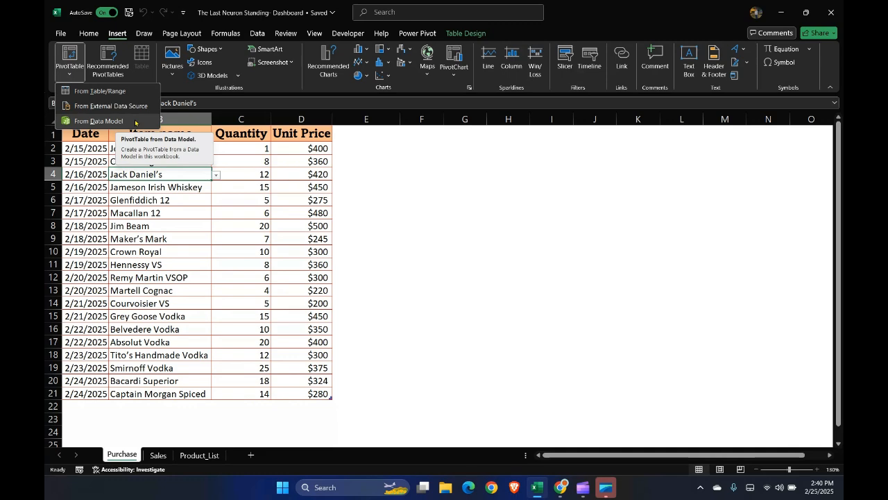
left_click(90, 121)
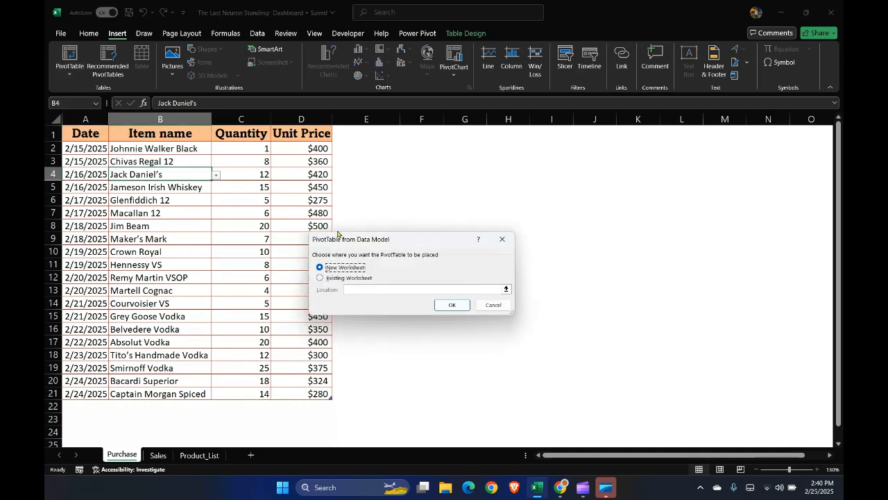
left_click(451, 305)
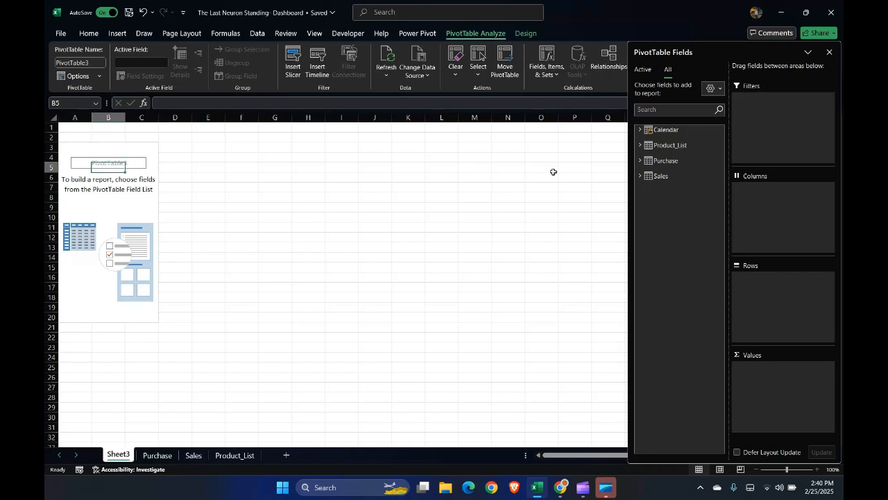
- Expand the Product_List, Purchase and Sales field lists and add Brand Name from Product_List to the PivotTable rows
left_click(639, 146)
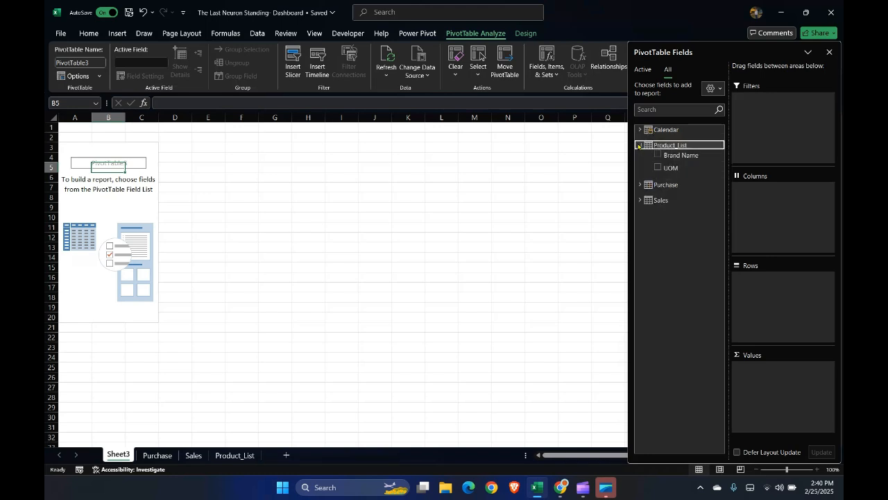
left_click(639, 185)
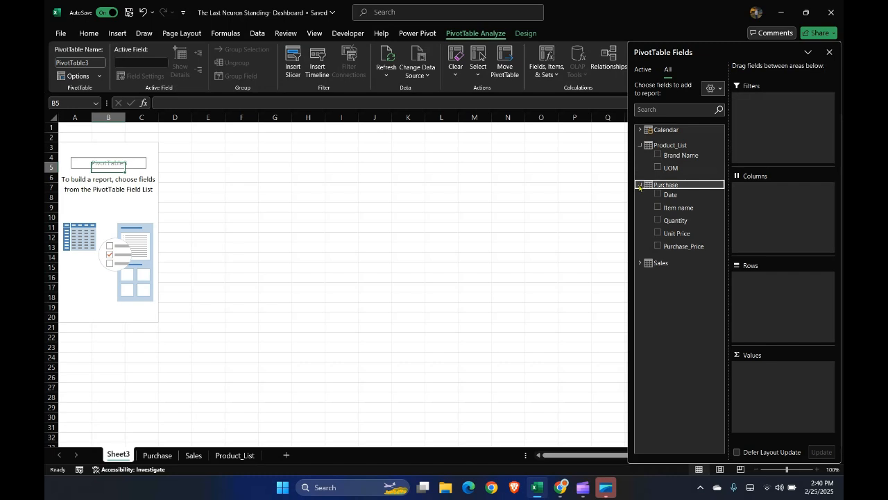
left_click(639, 263)
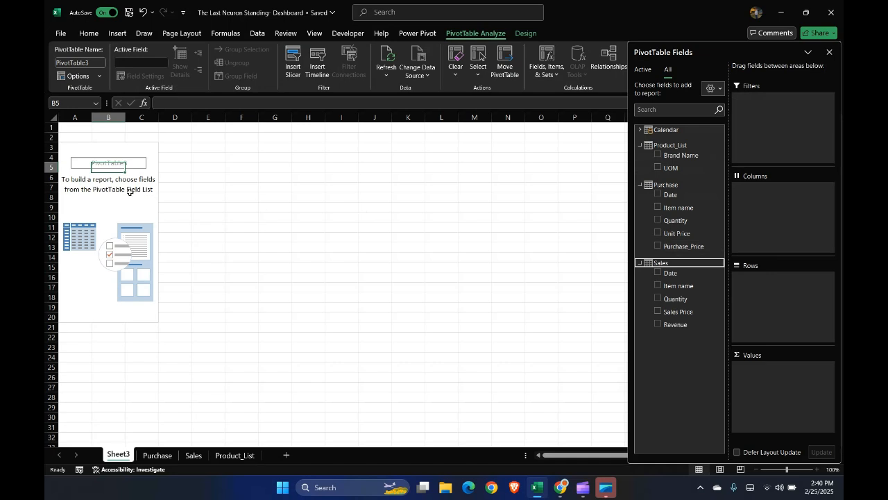
left_click_drag(663, 155, 769, 297)
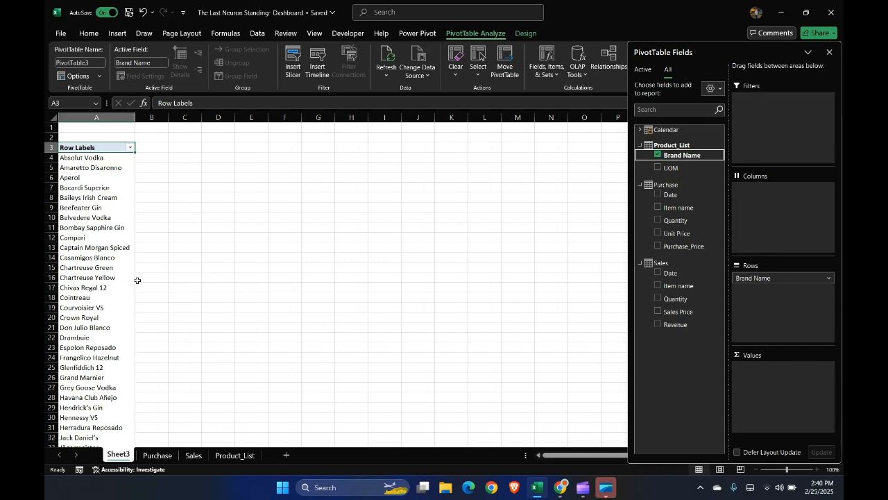
- Examine the PivotTable's brand list down to its end and compare it with the item names on the Sales sheet
left_click(105, 309)
scroll(105, 308, "down", 11)
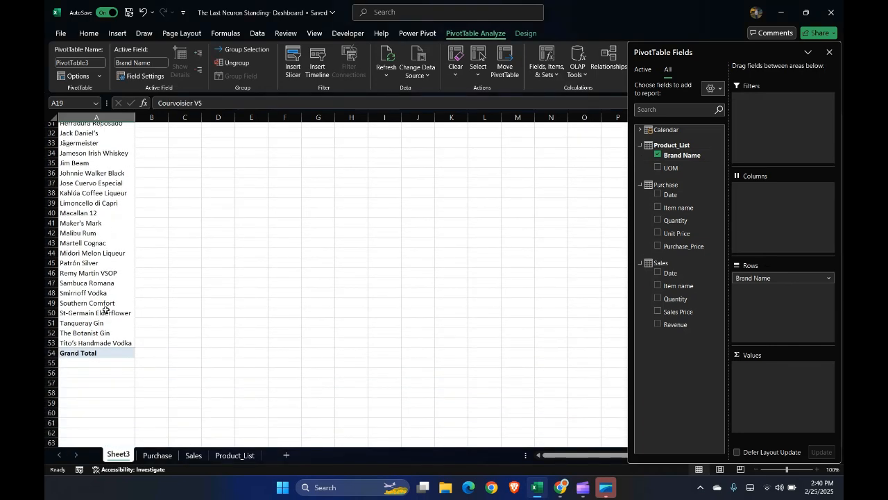
left_click(97, 261)
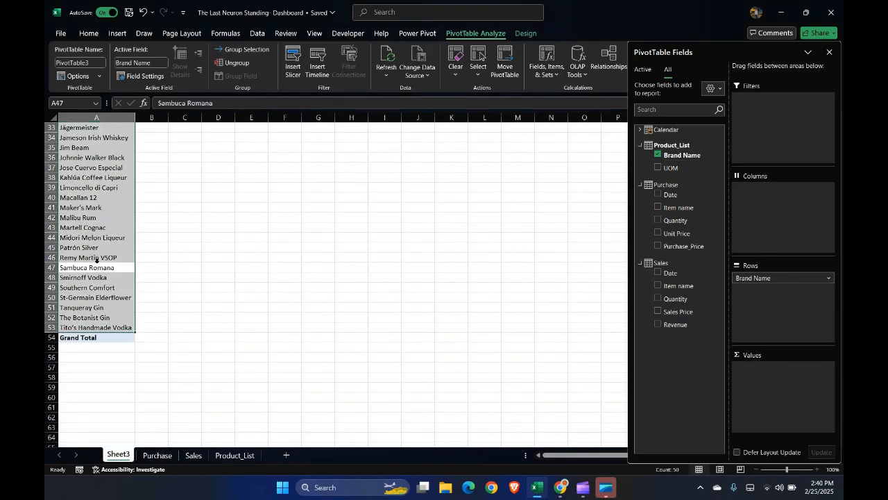
left_click(157, 455)
left_click(193, 455)
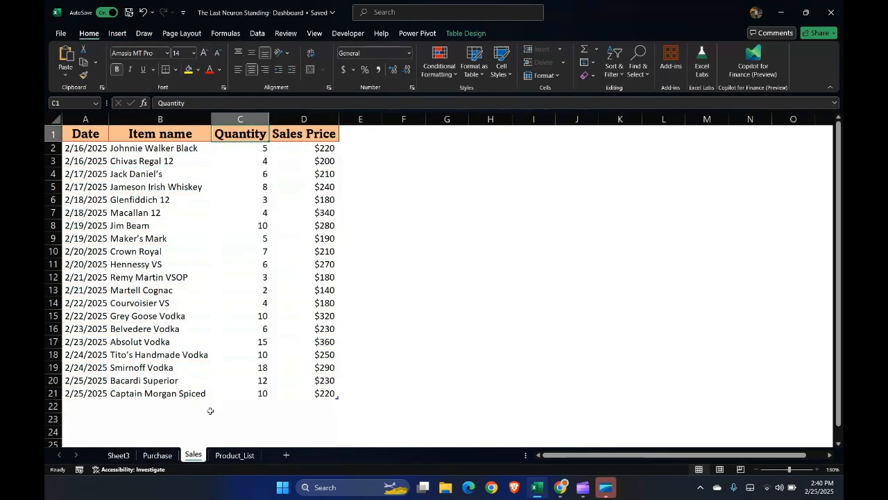
left_click(170, 314)
left_click(119, 455)
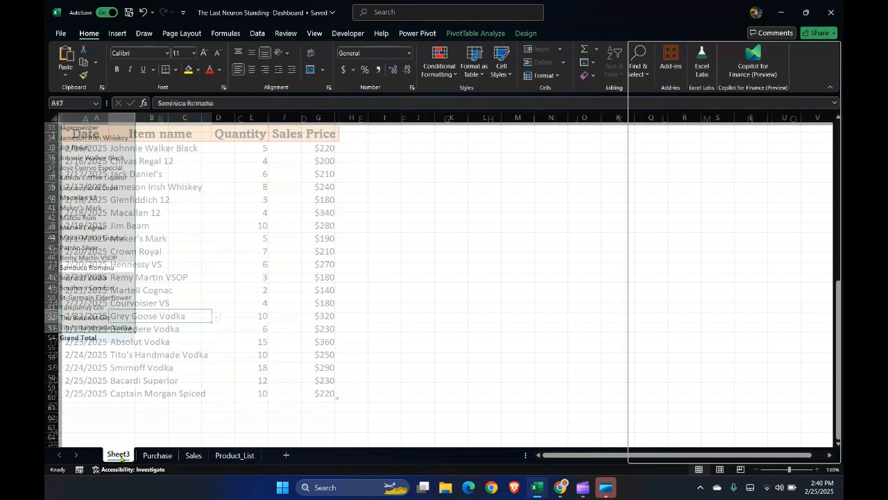
- Review the brand names in the PivotTable on Sheet3 from the first row label
left_click(105, 206)
scroll(105, 201, "up", 10)
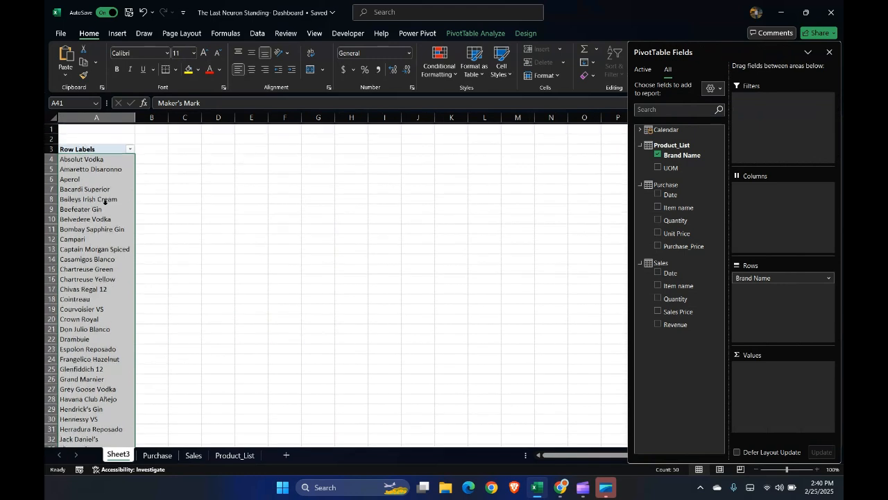
left_click(109, 189)
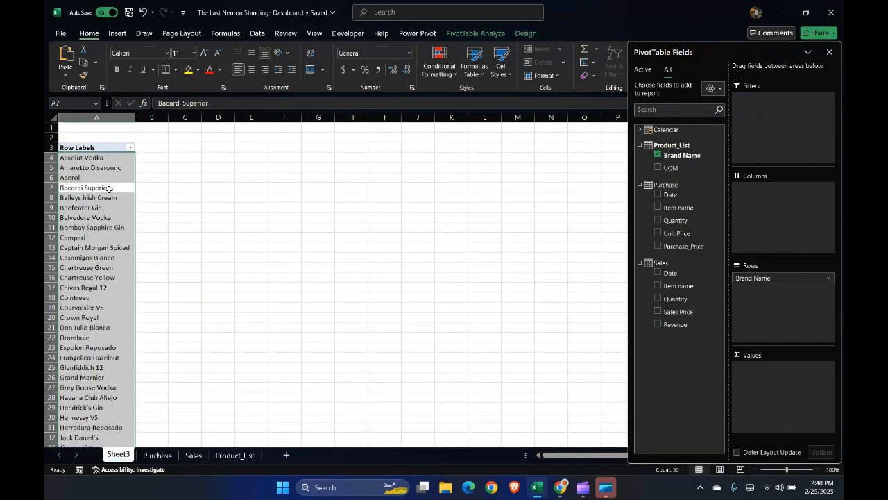
left_click(105, 188)
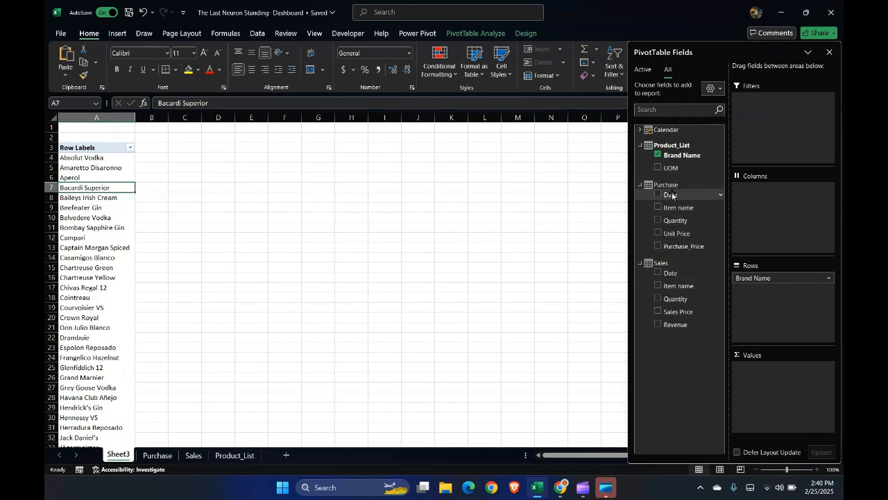
left_click(87, 200)
scroll(111, 252, "down", 2)
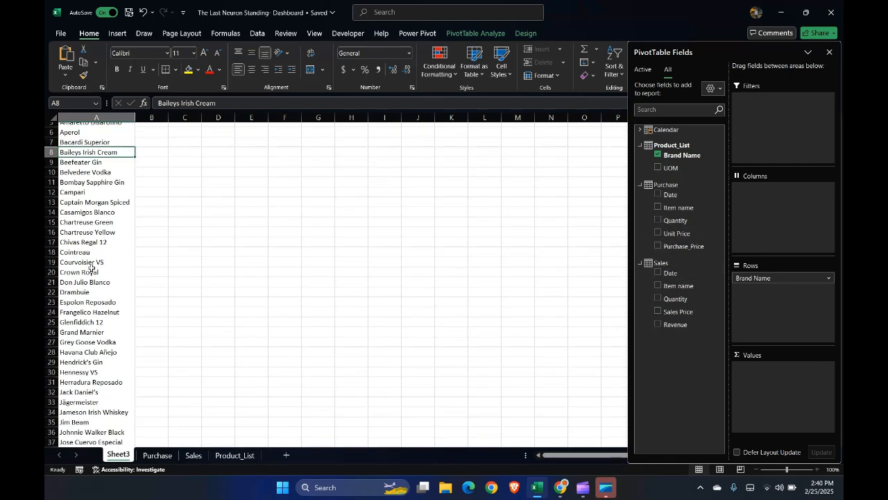
scroll(128, 252, "up", 2)
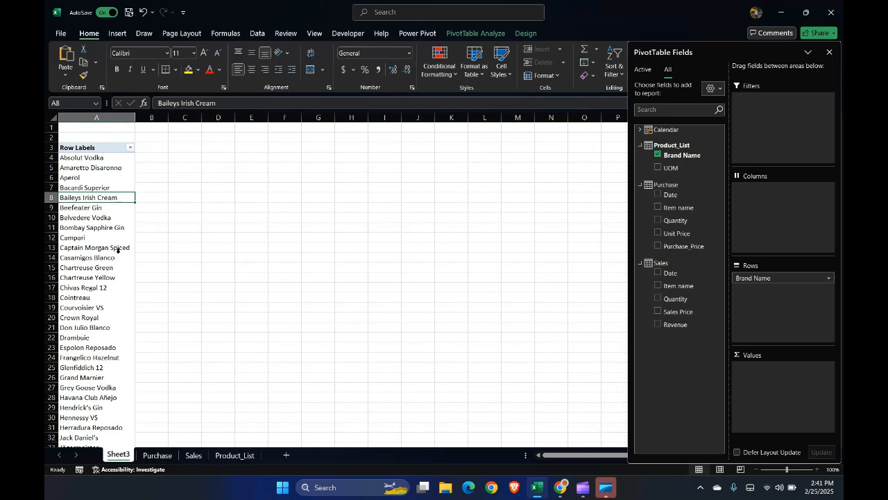
left_click(104, 220)
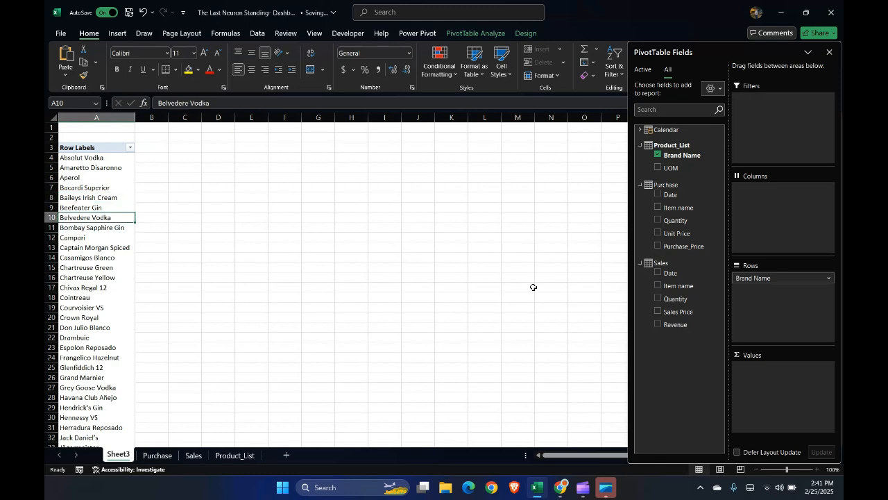
- Add Purchase_Price from the Purchase table to the PivotTable values and review the amounts per brand
left_click(658, 246)
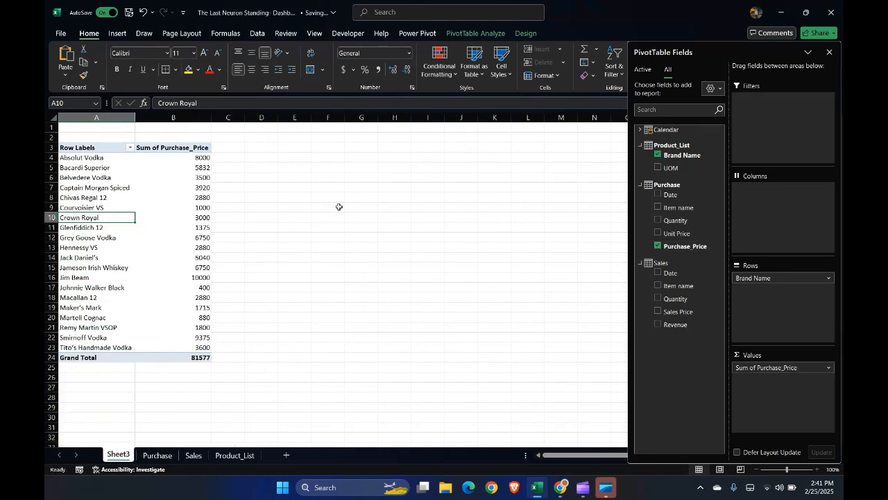
left_click(174, 198)
left_click_drag(97, 158, 195, 356)
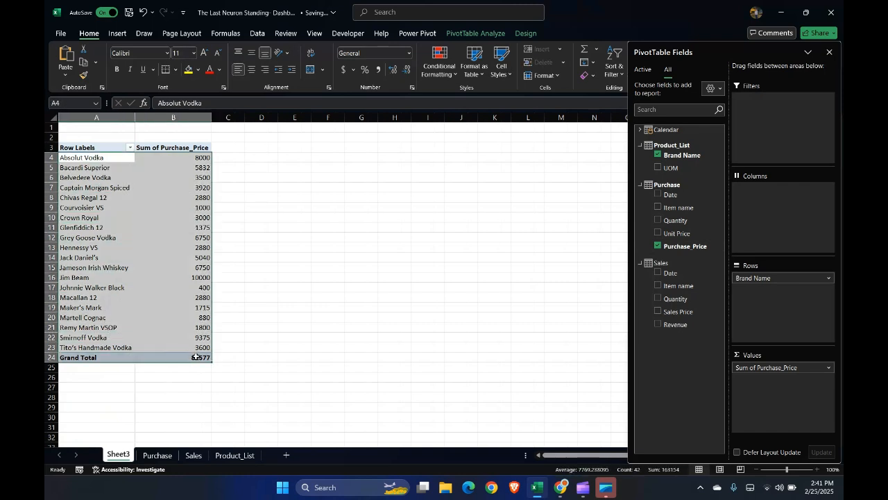
left_click(100, 253)
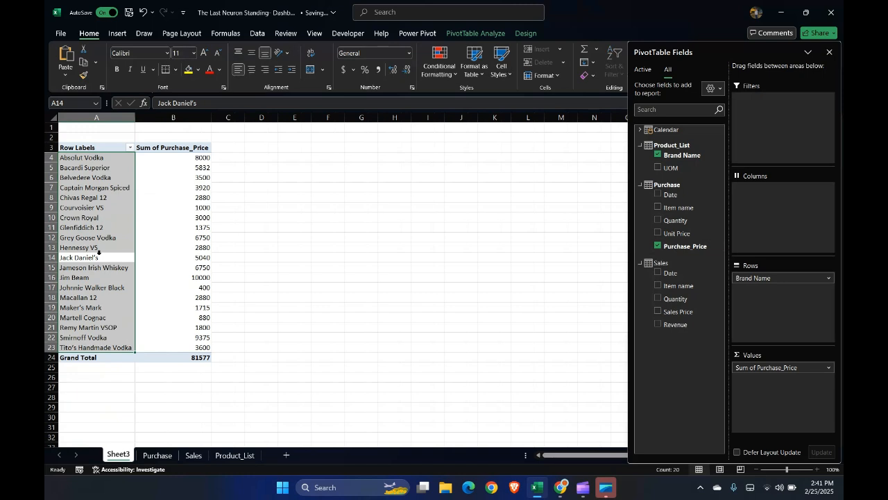
left_click(117, 163)
left_click(205, 168)
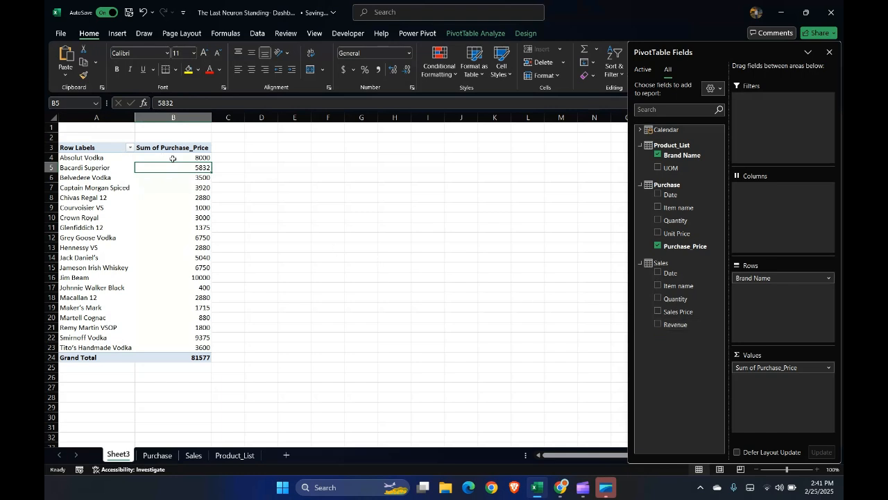
- Add Revenue from the Sales table to the PivotTable values and compare it with the Sum of Purchase_Price column
left_click_drag(675, 324, 778, 395)
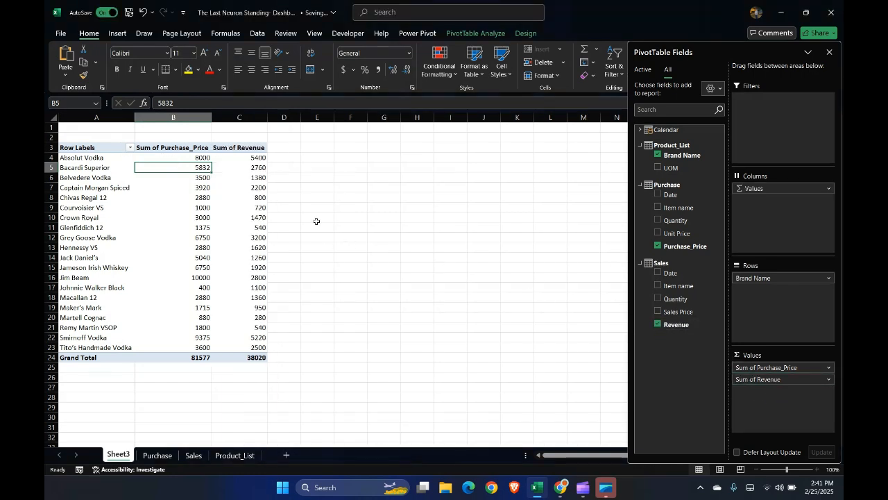
left_click(252, 188)
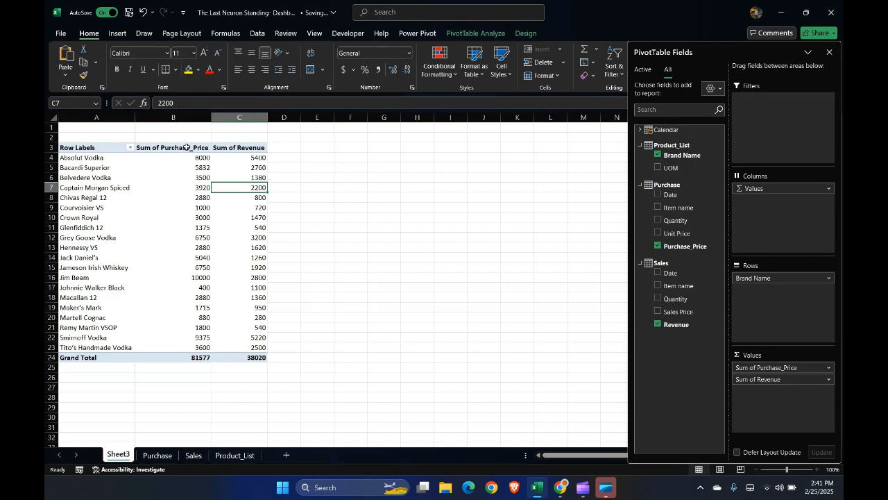
left_click(186, 147)
left_click(243, 148)
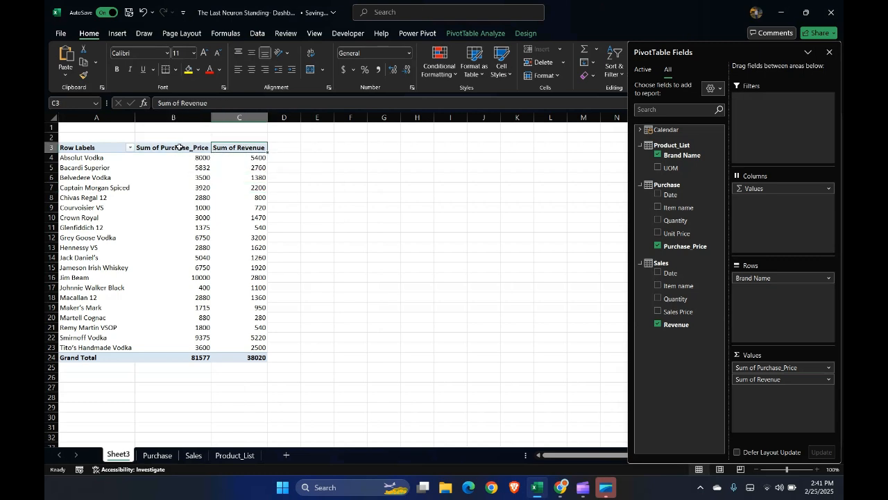
left_click_drag(179, 147, 188, 328)
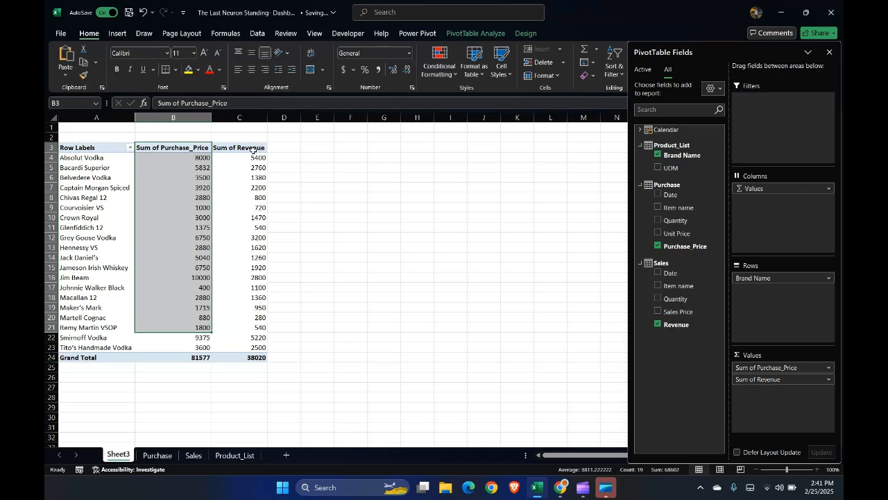
left_click_drag(253, 149, 251, 358)
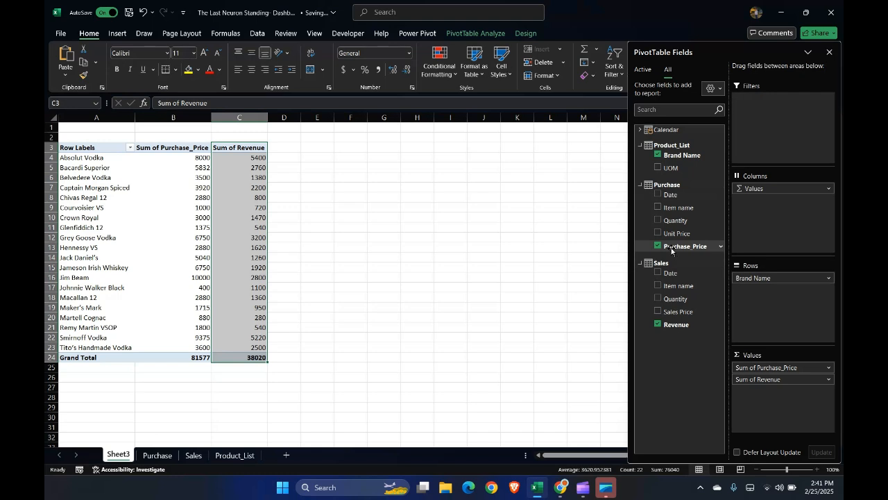
- Compare the PivotTable's purchase price and revenue columns from their headers down to the grand totals
left_click(251, 176)
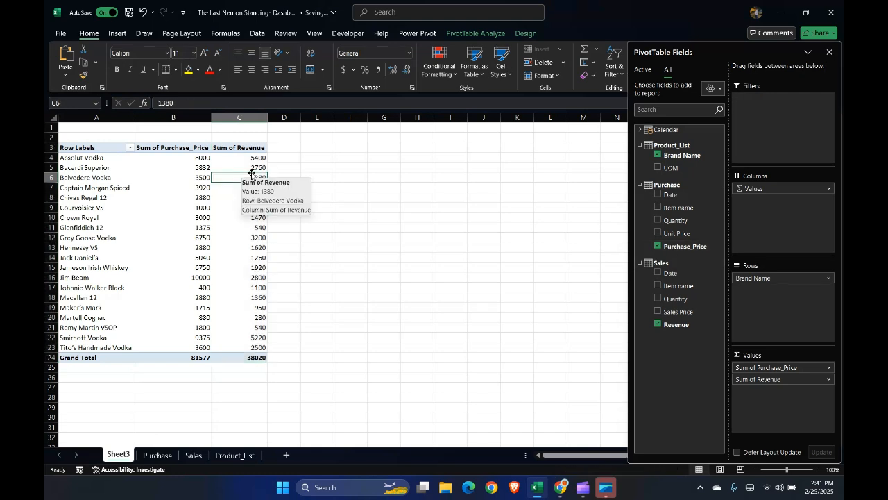
left_click_drag(183, 147, 256, 356)
left_click(246, 270)
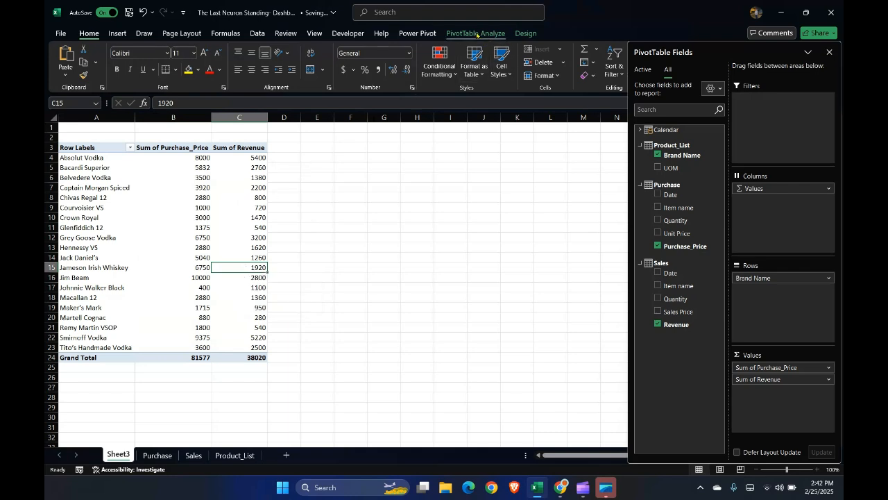
- Start a new Power Pivot measure in the Purchase table and name it QTA_Purchase
left_click(409, 32)
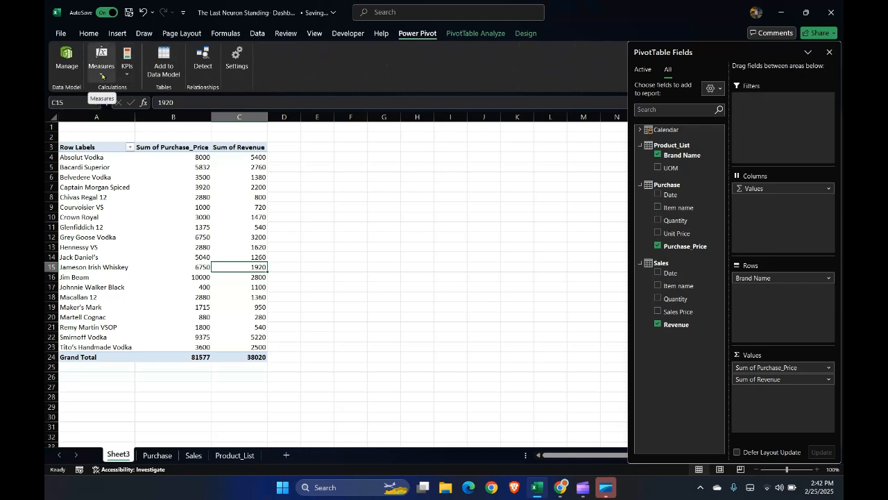
left_click(102, 75)
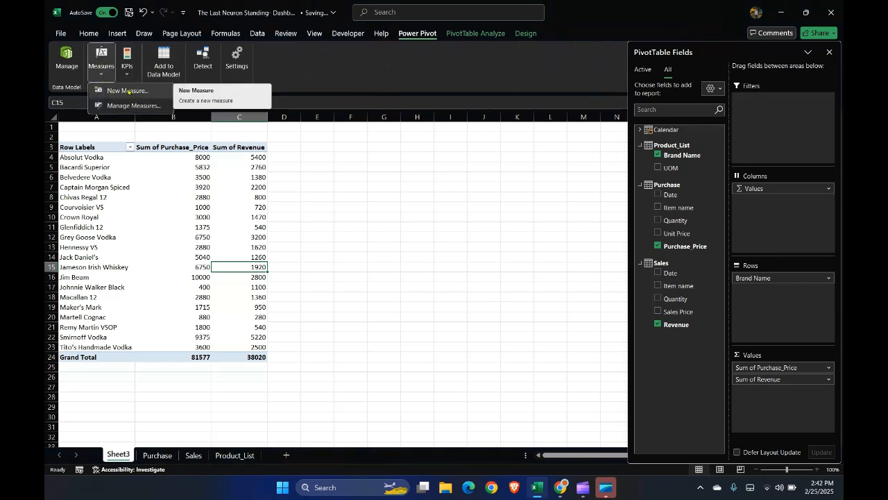
left_click(128, 91)
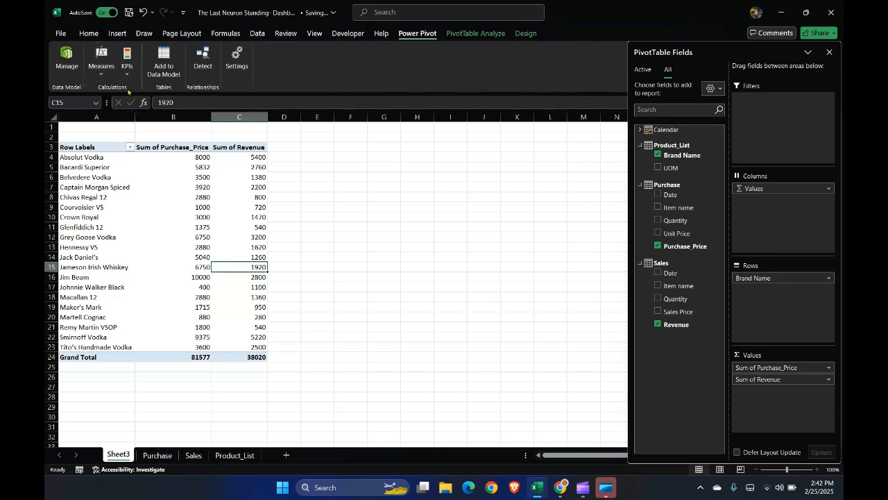
left_click_drag(386, 139, 431, 106)
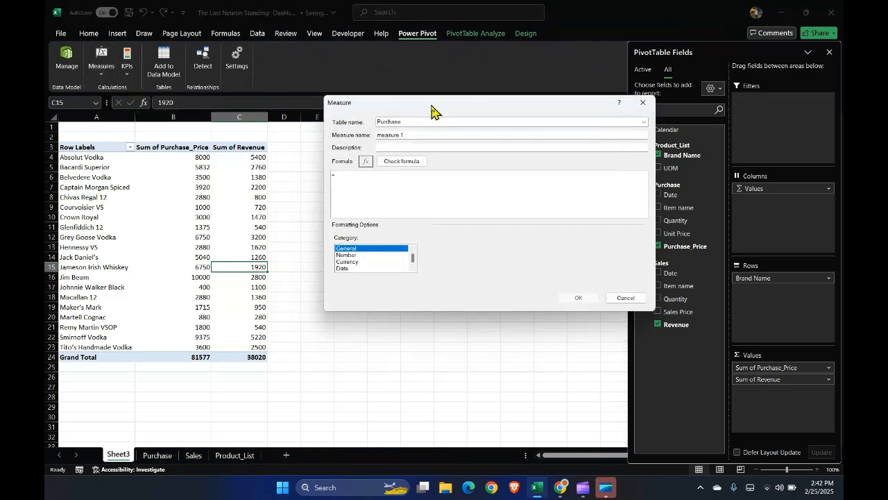
left_click_drag(412, 135, 344, 142)
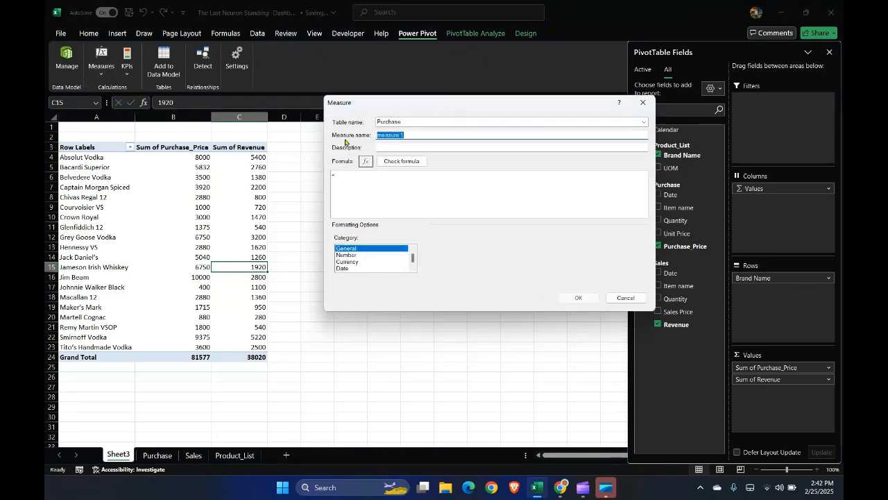
type("O")
key("Tab")
key("Tab")
key("Tab")
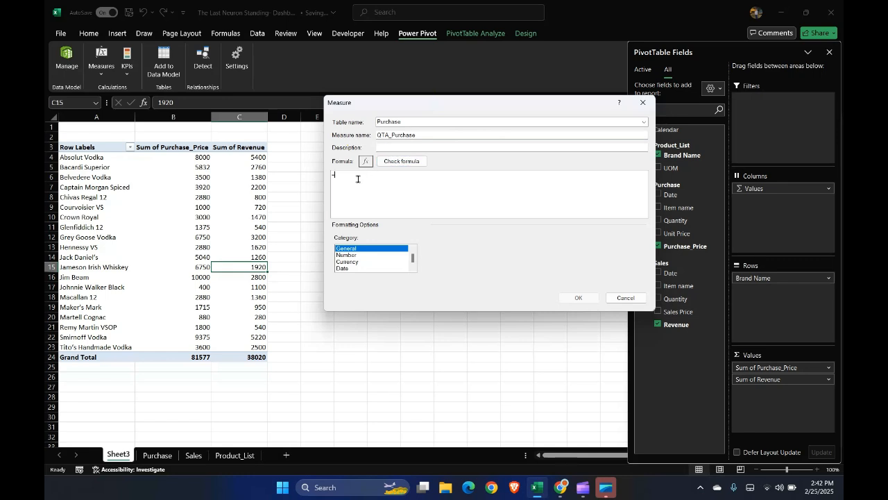
- Begin the QTA_Purchase formula with the SUMX function and set Purchase as its table argument
type("SUMX(")
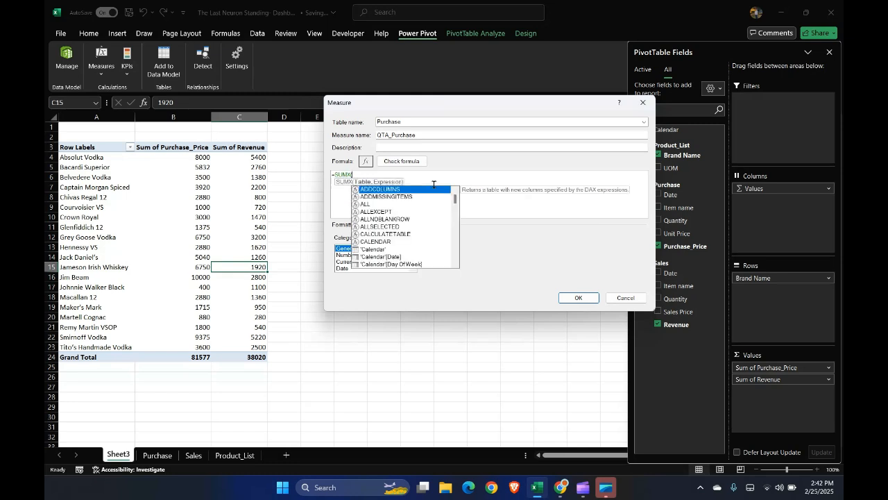
type("purc")
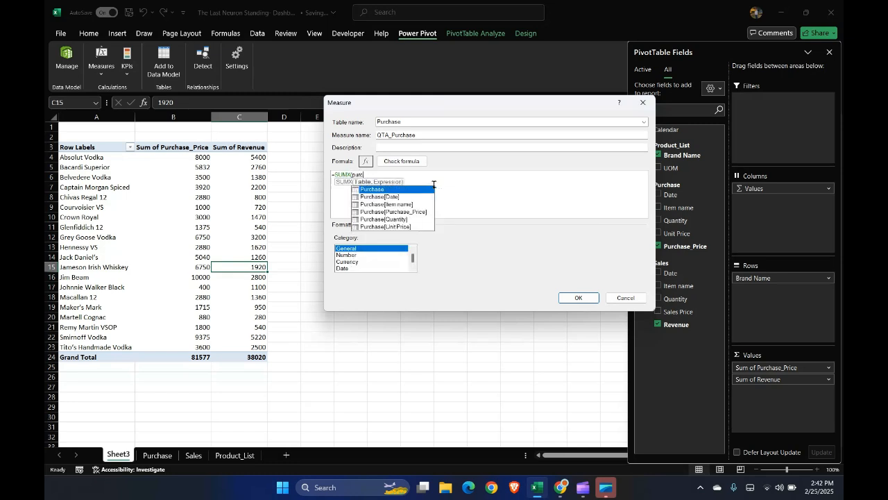
type("h")
key("Tab")
type(", ")
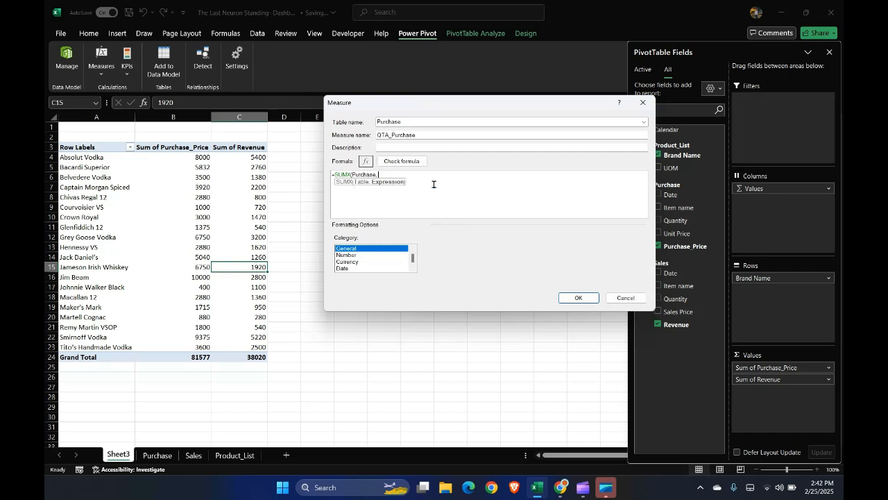
- Try the unqualified [Quantity] column as the SUMX expression and check the formula
type("quan")
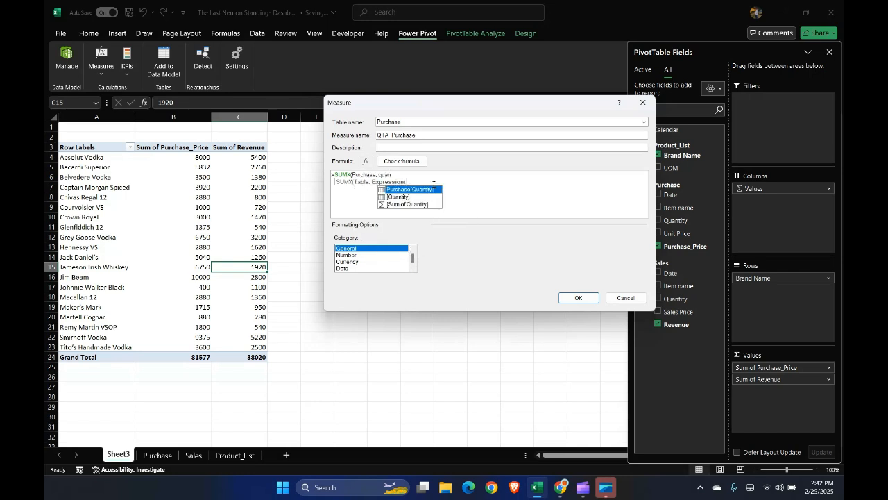
key("Down")
key("Tab")
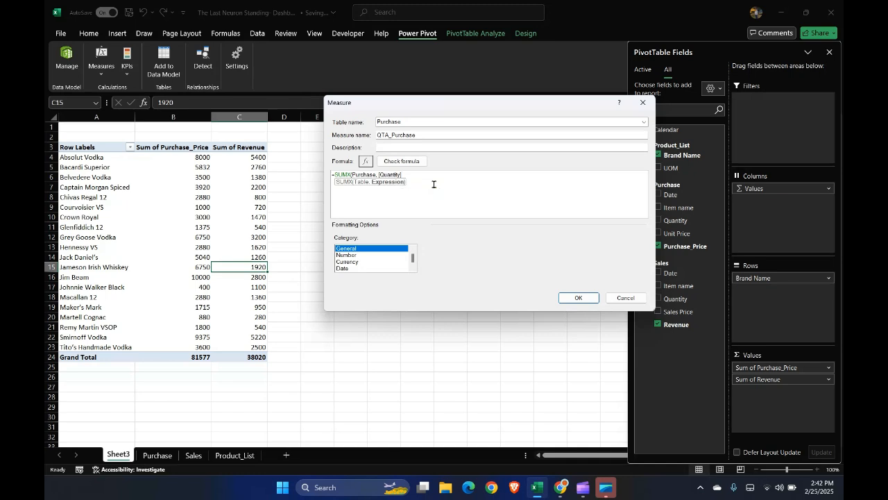
left_click(406, 163)
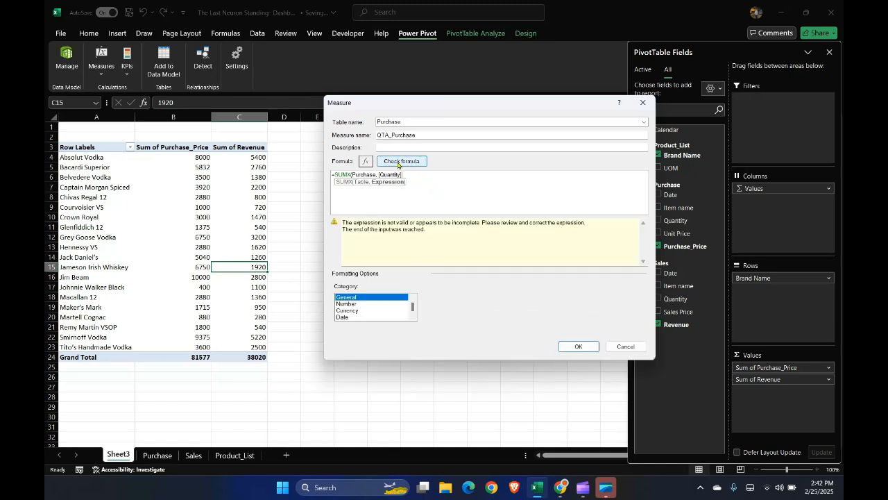
left_click(432, 232)
key("ctrl+a")
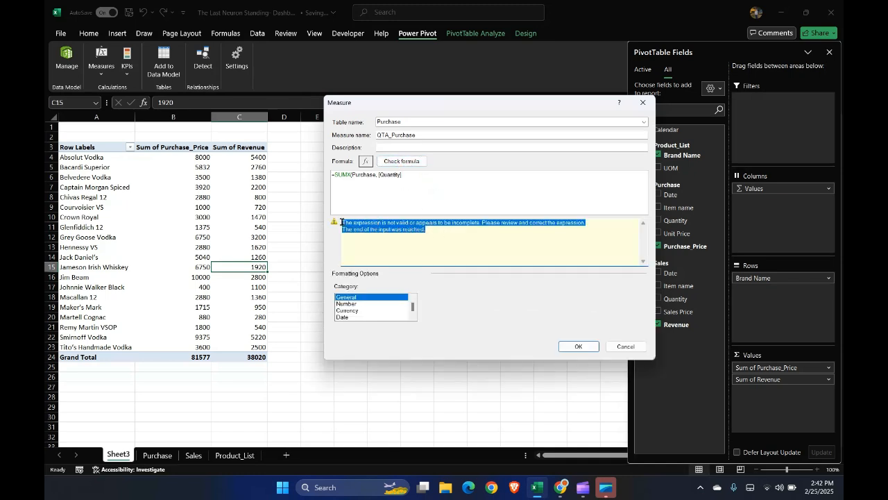
left_click(450, 232)
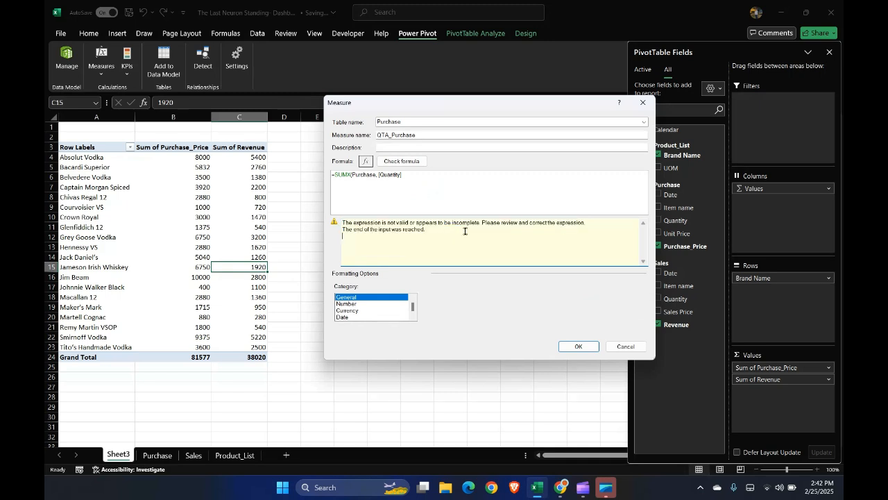
left_click(416, 178)
key("BackSpace")
key("BackSpace")
key("BackSpace")
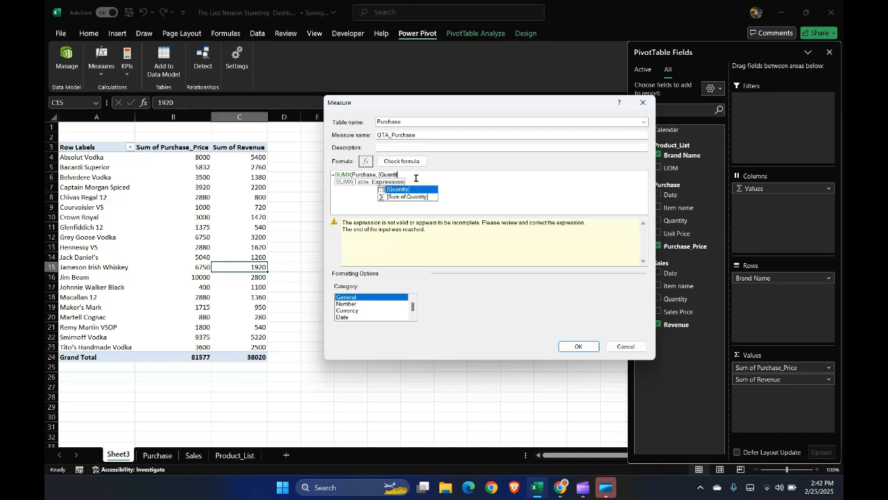
key("BackSpace")
key("BackSpace")
key("BackSpace")
key("BackSpace")
key("BackSpace")
- Complete the formula as =SUMX(Purchase, Purchase[Quantity]), check it for errors and save the QTA_Purchase measure
type("quan")
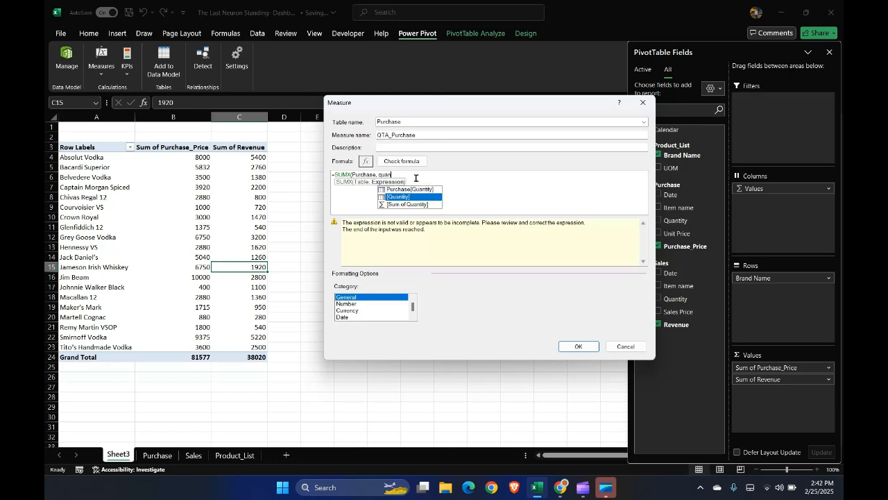
key("Tab")
type(")")
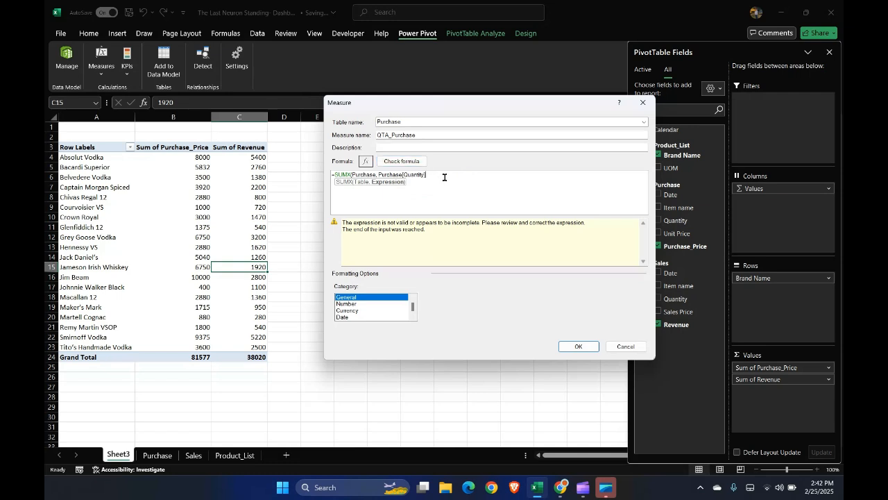
type(")")
left_click(402, 161)
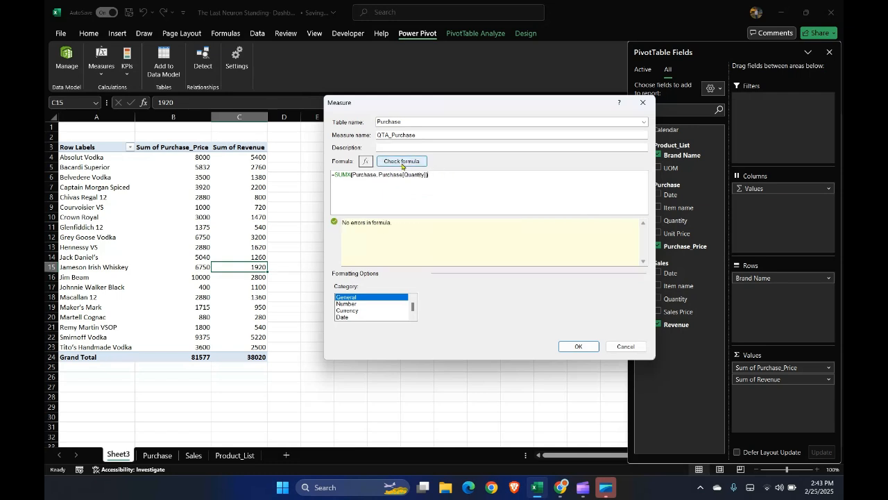
left_click(411, 229)
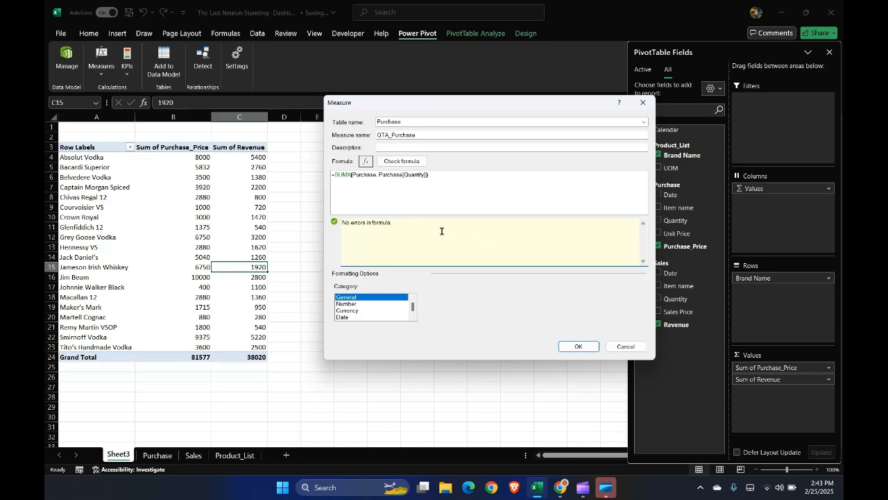
left_click(576, 346)
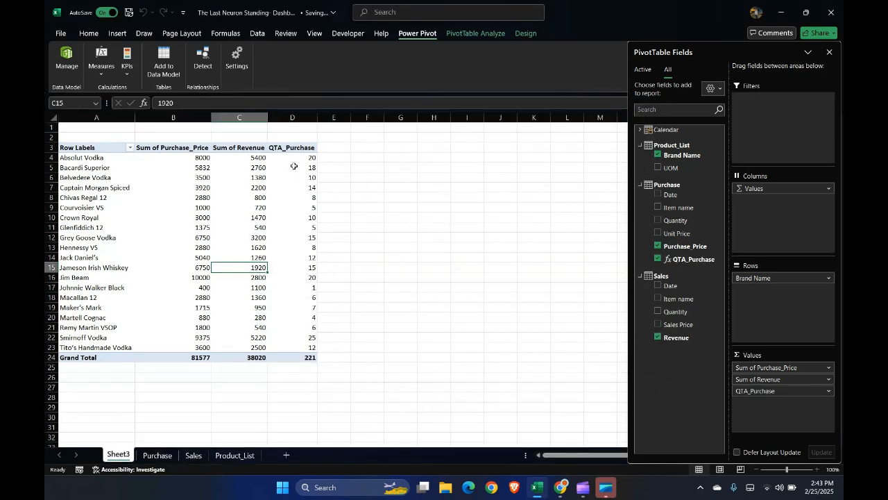
- Create another measure through Manage Measures, assigned to the Sales table and named QTA_Sales
left_click(304, 159)
left_click(101, 66)
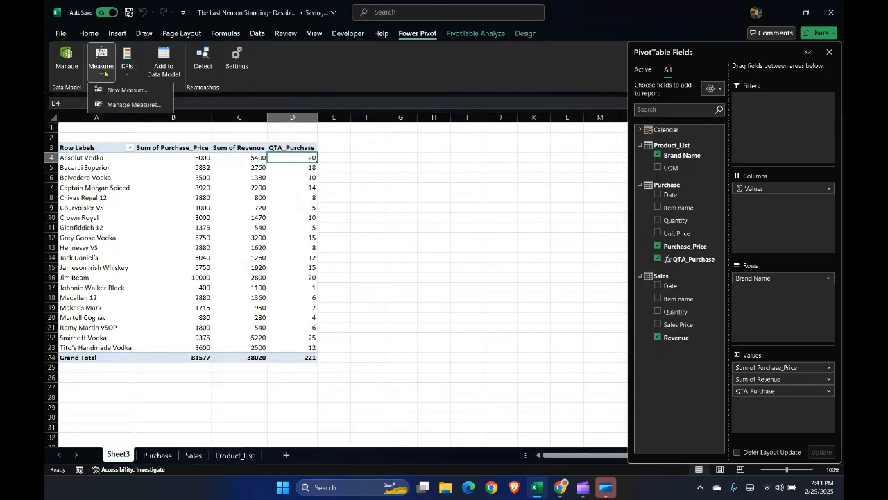
left_click(125, 106)
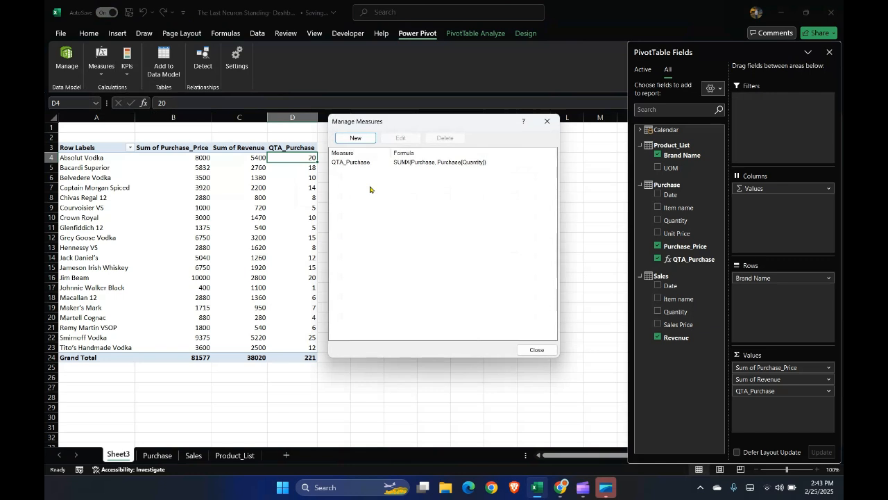
left_click_drag(408, 123, 451, 109)
left_click(407, 123)
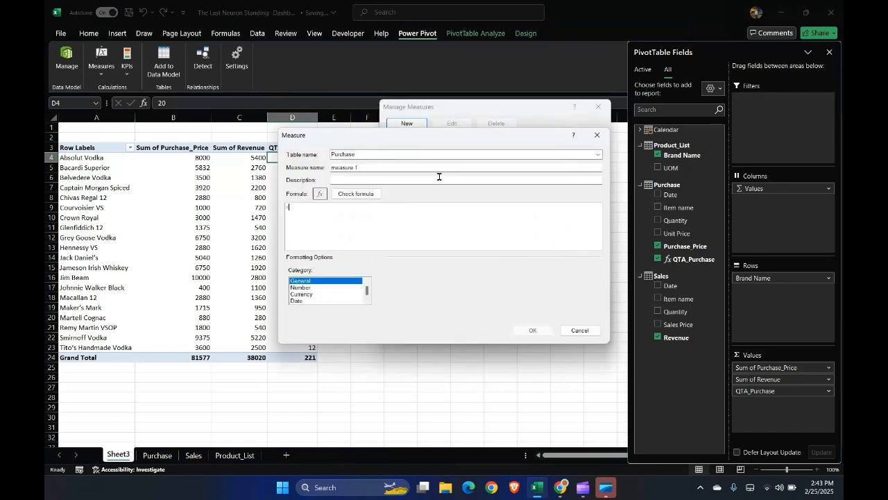
left_click(599, 154)
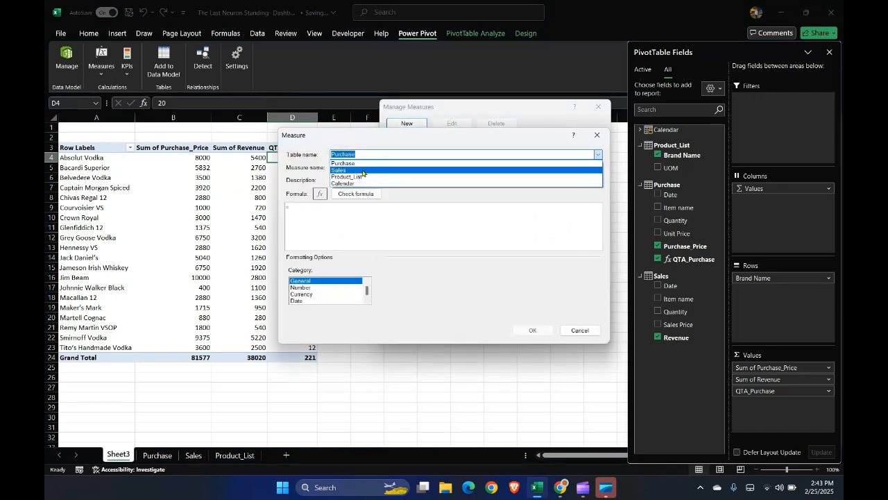
left_click(400, 180)
key("Tab")
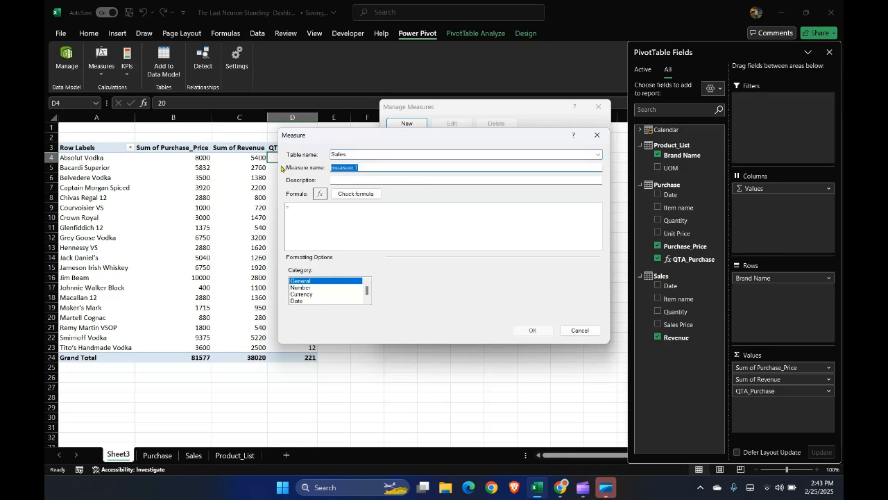
type("QTA_Sales")
key("Tab")
key("Tab")
key("Caps_Lock")
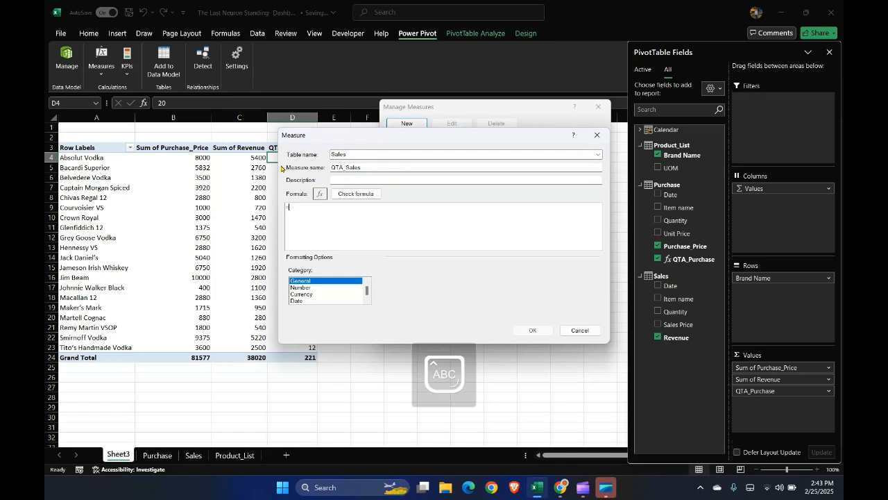
- Enter the QTA_Sales formula =SUMX(Sales, Sales[Quantity]) and check it for errors
type("SUMX(")
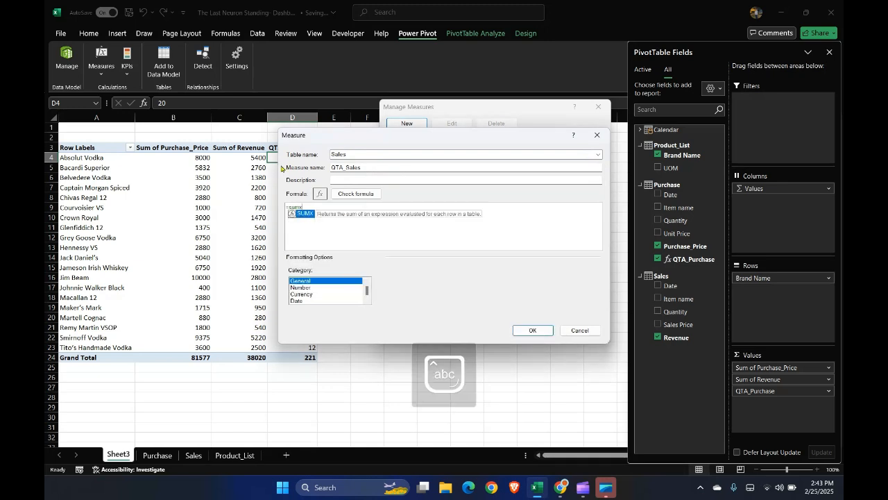
type("sales")
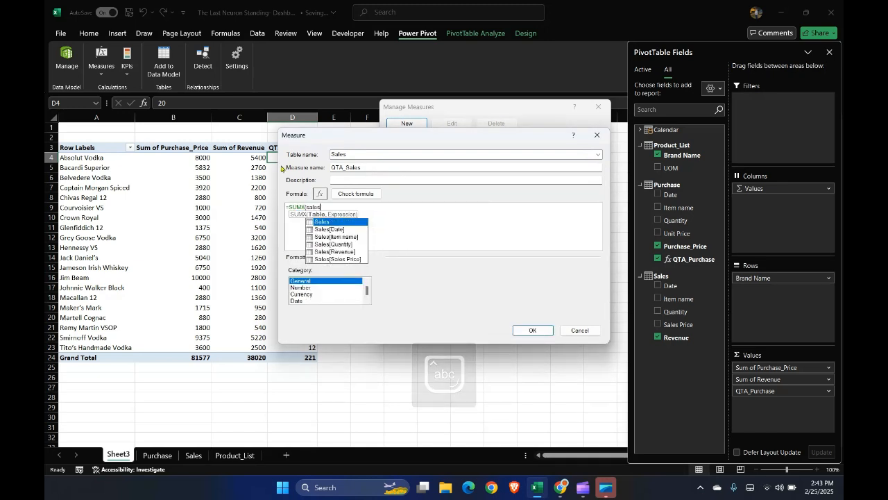
key("Tab")
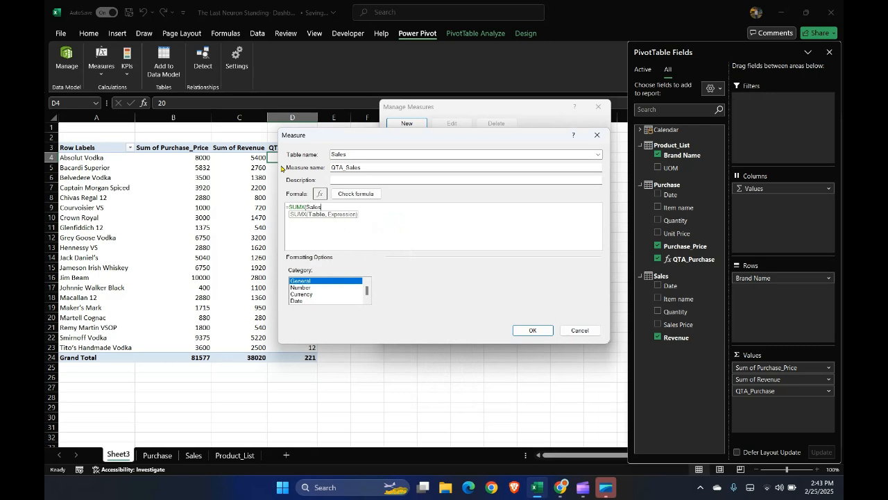
type(", quan")
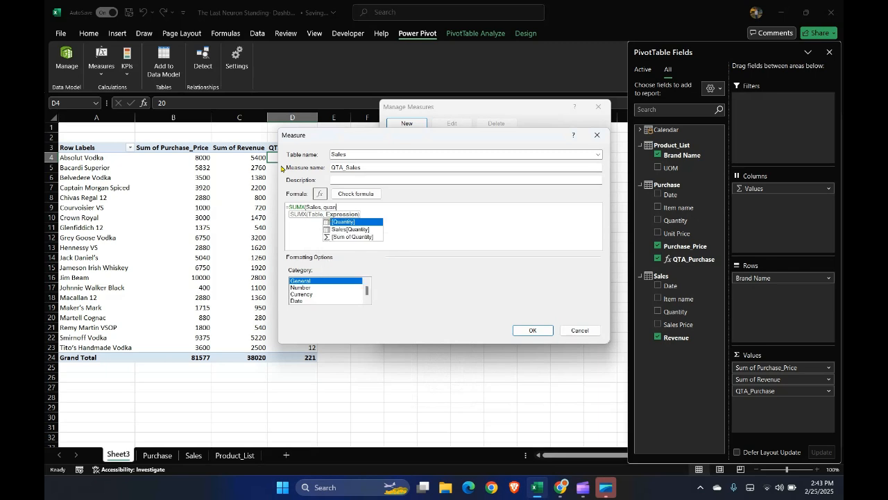
key("Down")
key("Tab")
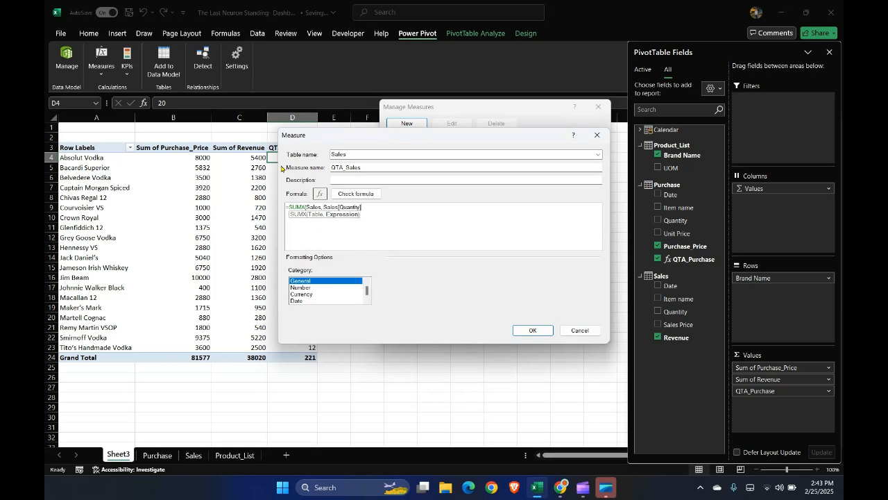
type(")")
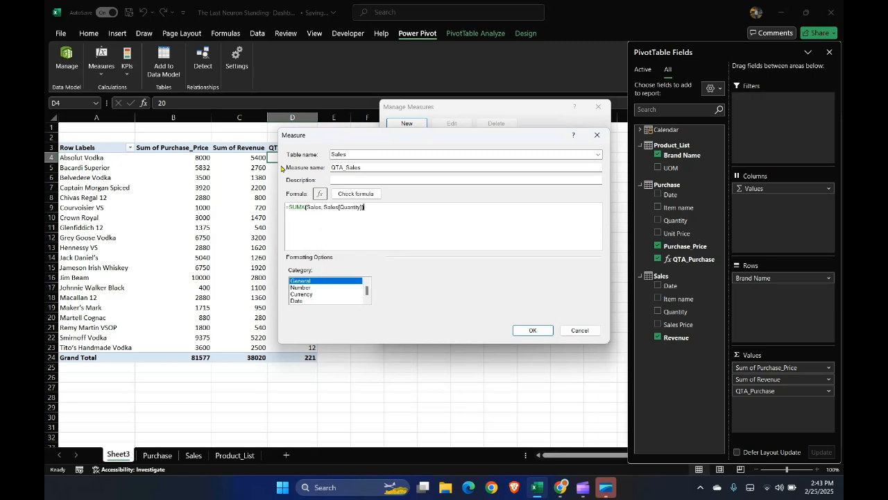
left_click(355, 194)
left_click(357, 260)
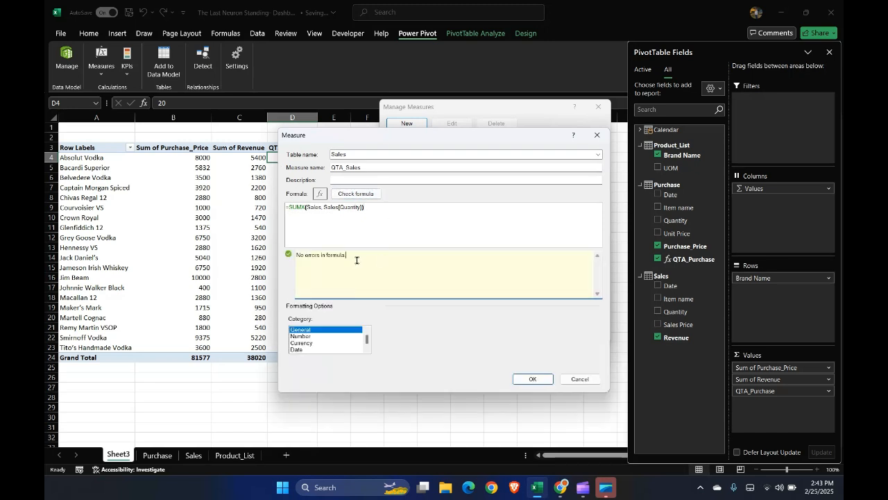
- Save the QTA_Sales measure and review the two quantity measures in the measures list
left_click(531, 379)
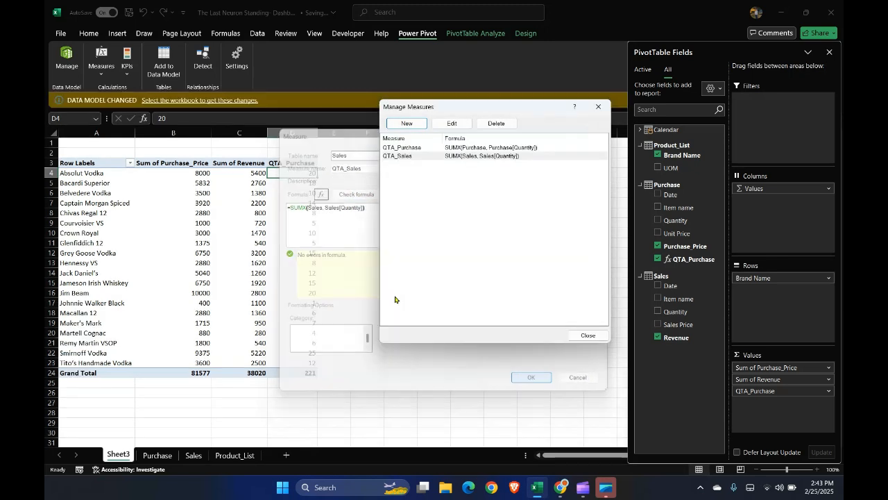
left_click(407, 149)
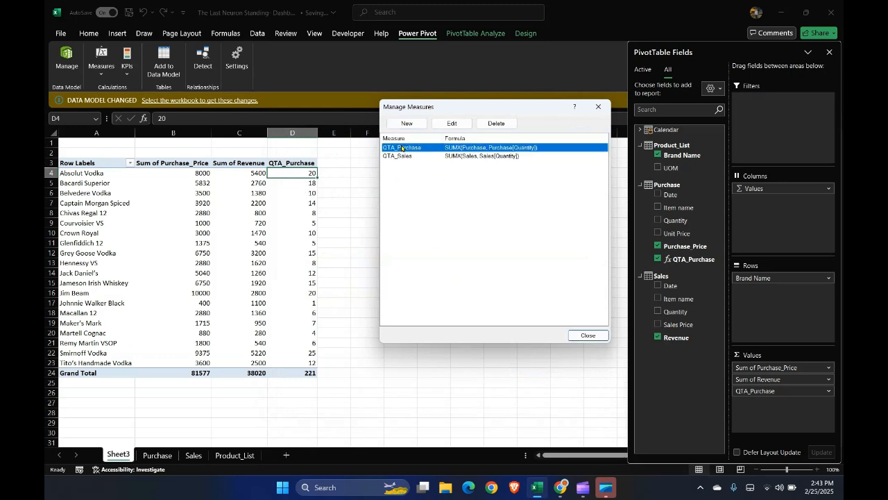
left_click(406, 156)
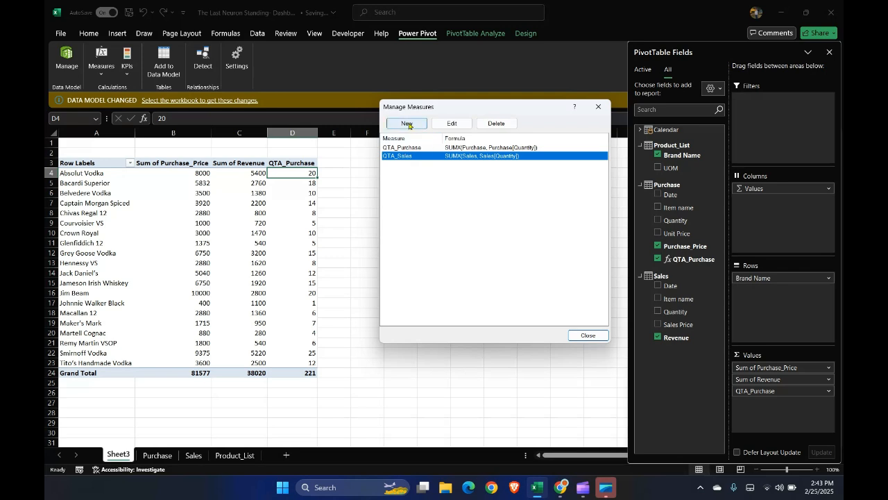
- Create a new measure in the Sales table and name it Available_Stock
left_click(408, 124)
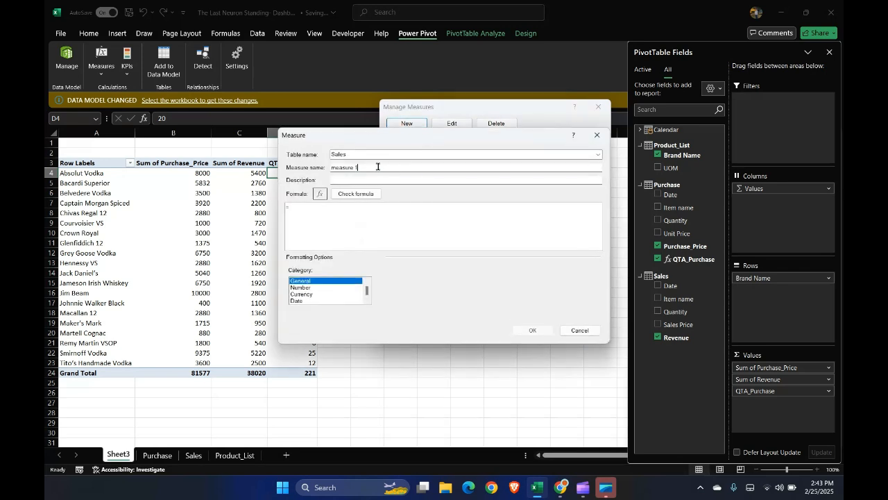
key("ctrl+a")
key("BackSpace")
key("Tab")
key("Tab")
key("Tab")
key("Tab")
left_click_drag(419, 139, 417, 192)
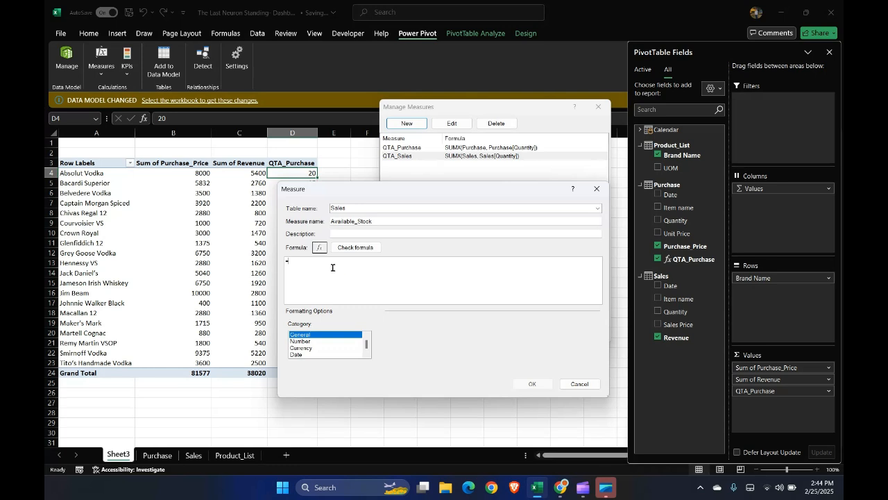
- Enter the Available_Stock formula =[QTA_Purchase]-[QTA_Sales], check it for errors, save the measure and finish managing measures
type("qta")
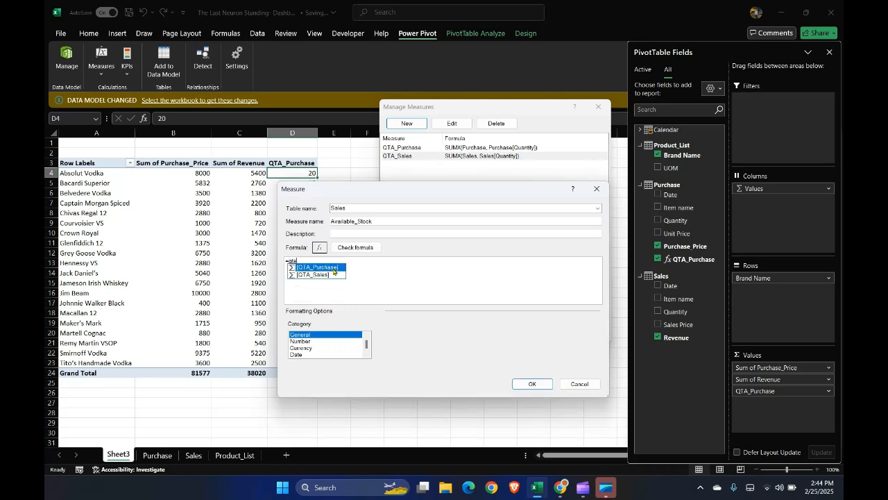
double_click(334, 269)
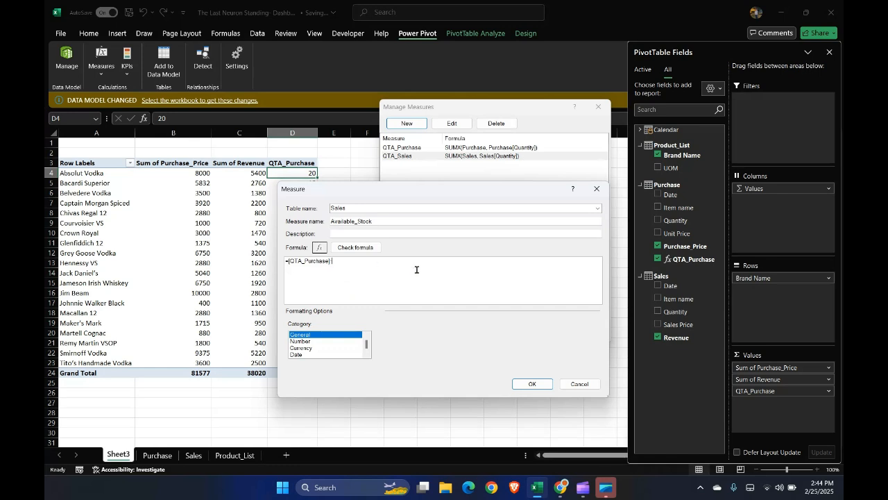
type("-qta")
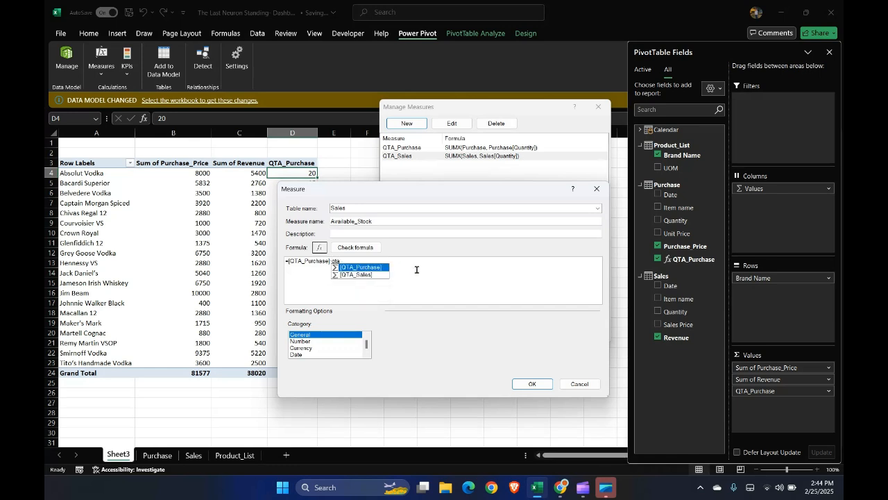
key("Down")
key("Tab")
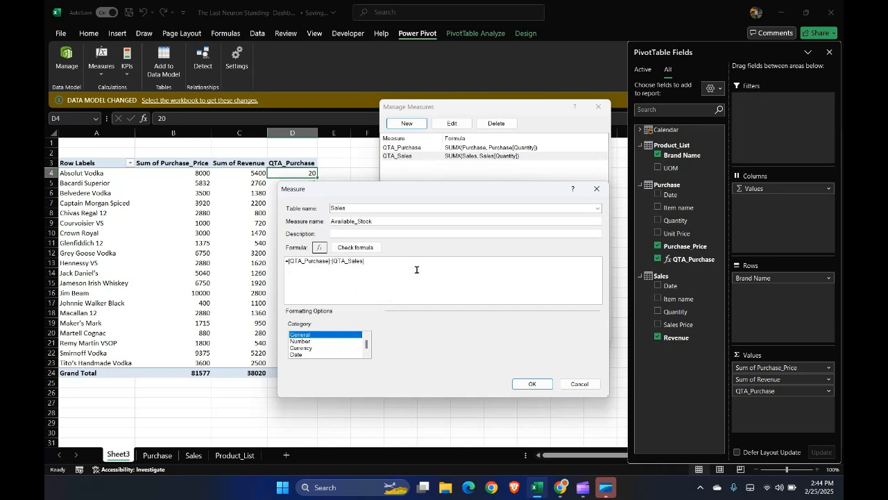
left_click(357, 248)
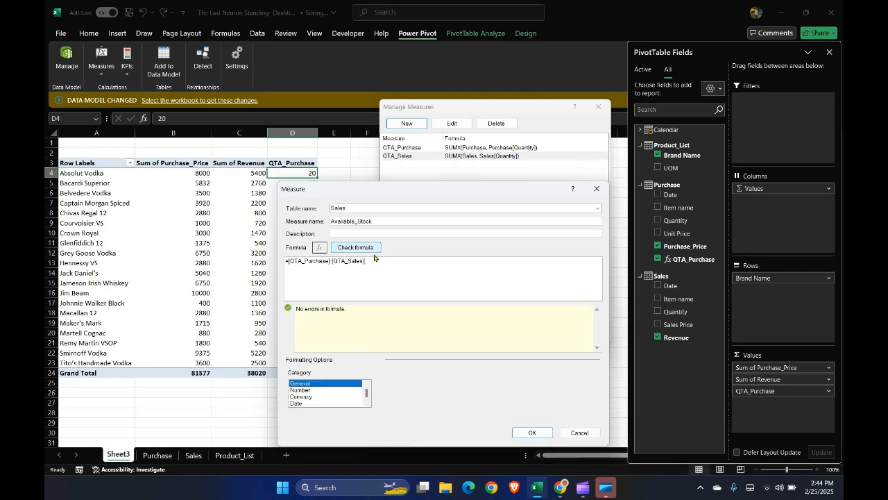
left_click(526, 433)
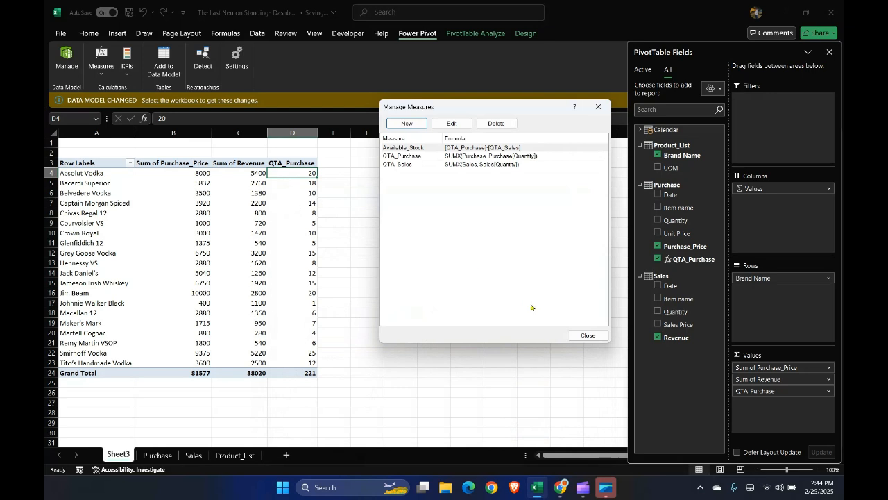
left_click(402, 148)
left_click(409, 157)
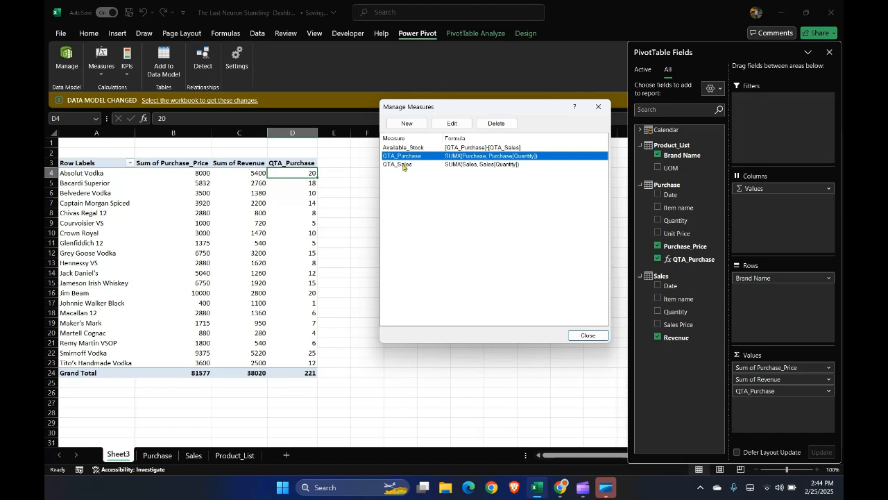
left_click(405, 165)
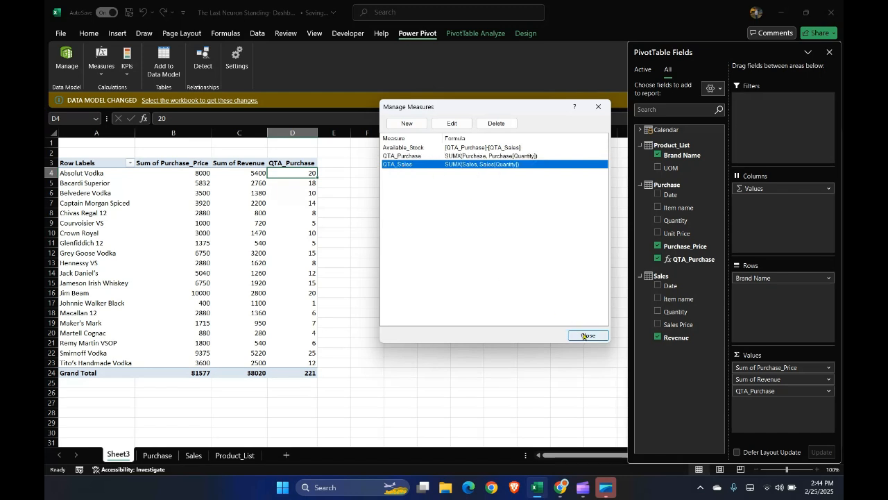
left_click(583, 335)
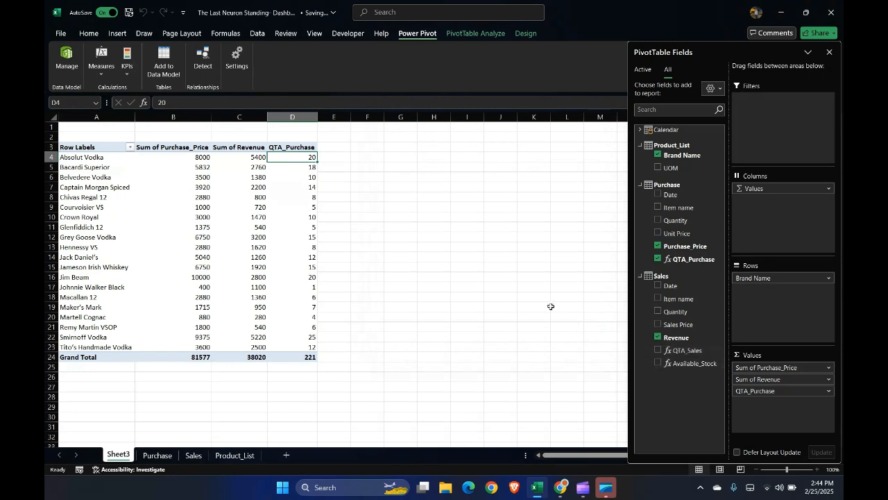
- Remove Sum of Purchase_Price and Sum of Revenue from the PivotTable values and add the QTA_Sales and Available_Stock measures
left_click_drag(739, 373, 589, 345)
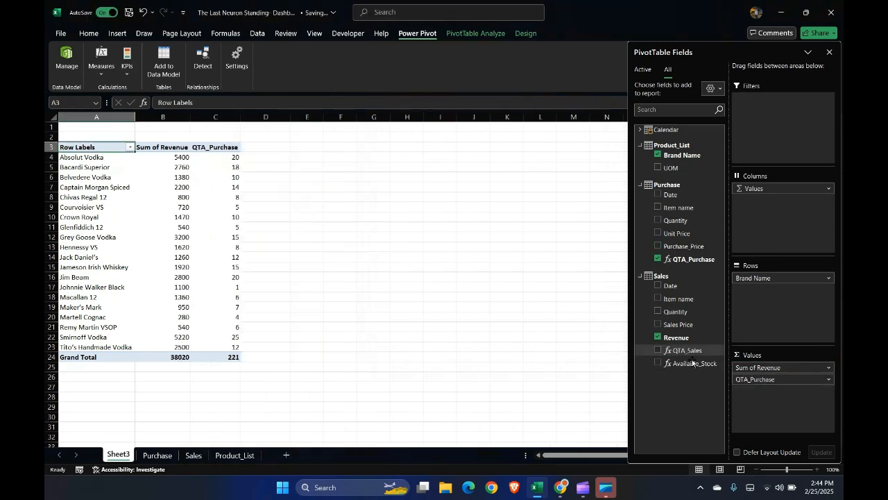
left_click_drag(777, 367, 595, 339)
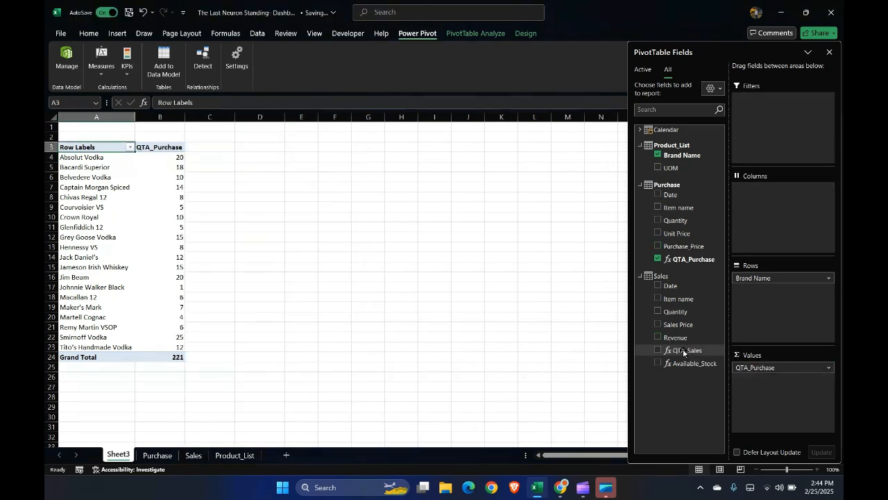
left_click(166, 160)
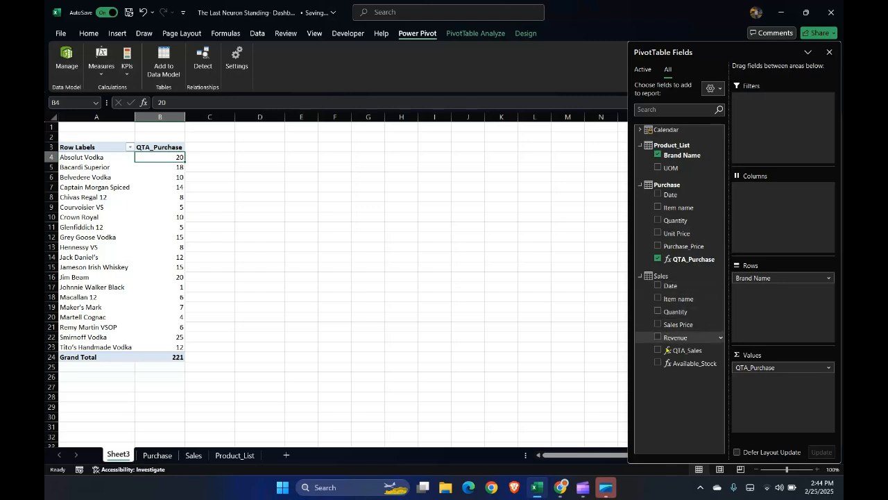
left_click(680, 350)
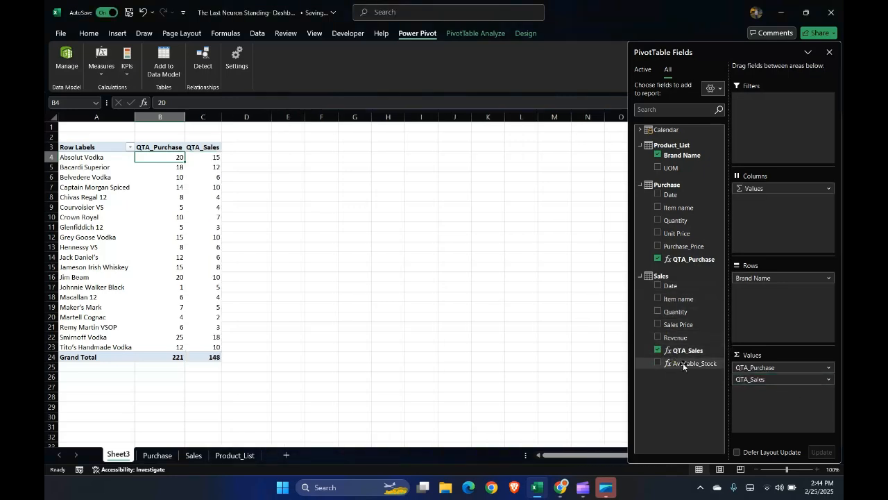
left_click_drag(683, 364, 762, 405)
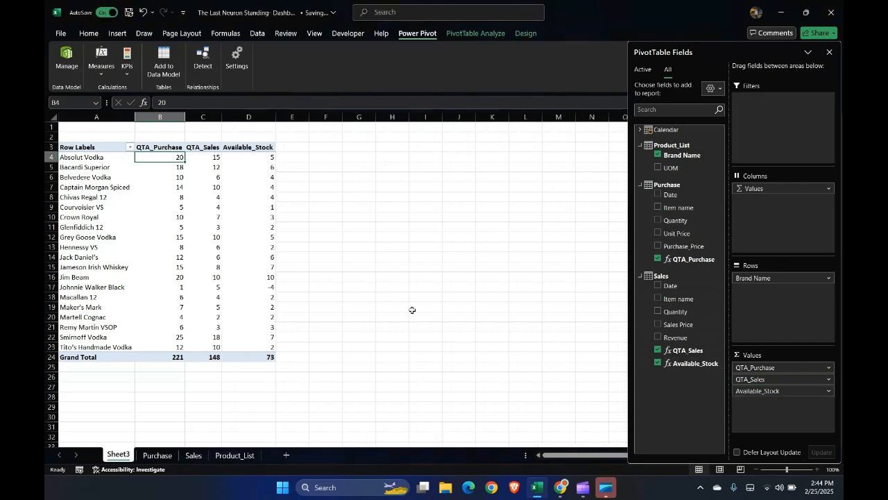
left_click(149, 198)
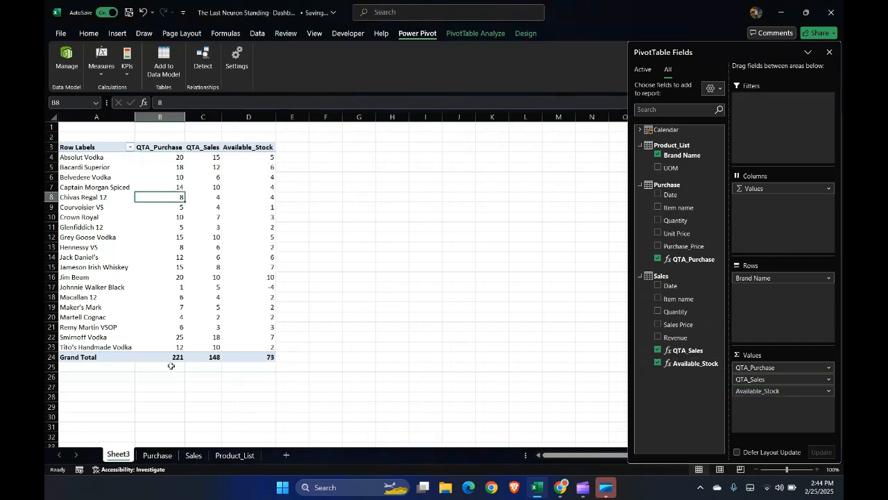
- Add a new row 22 to the table on the Purchase sheet with the current date, 2/25/2025
left_click(157, 454)
left_click(147, 393)
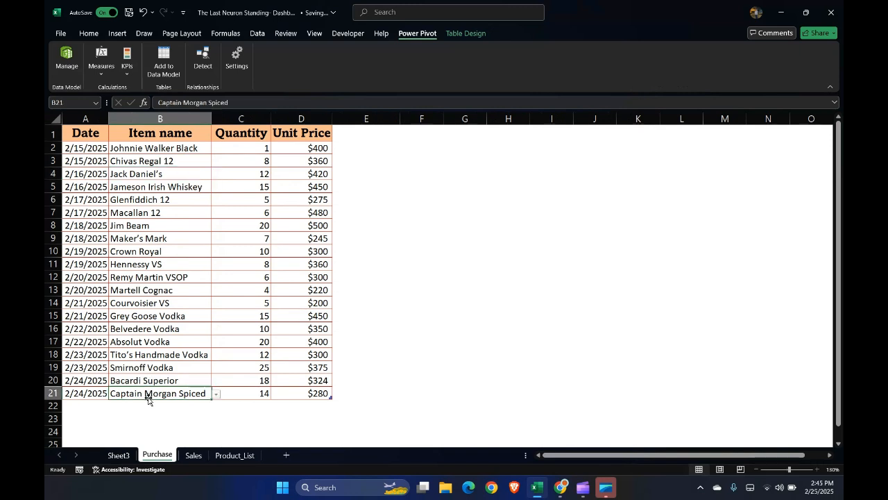
key("Left")
key("Down")
key("Up")
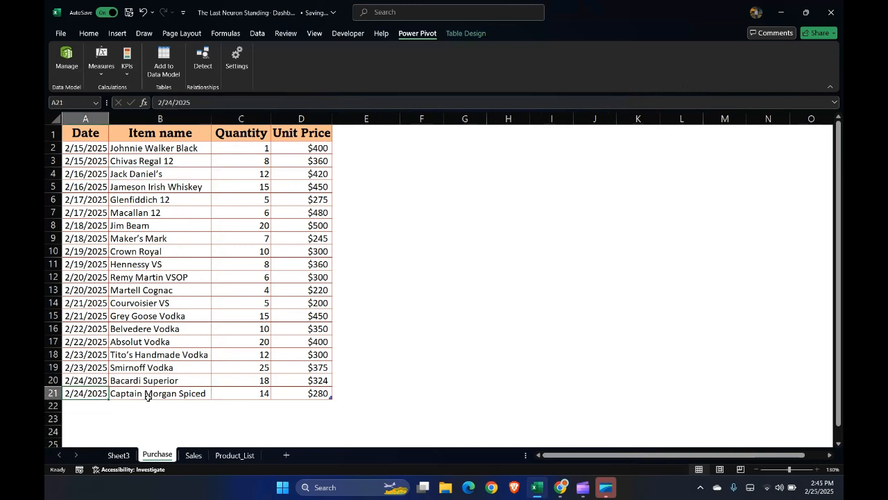
key("Down")
key("ctrl+semicolon")
key("Return")
key("Up")
key("Right")
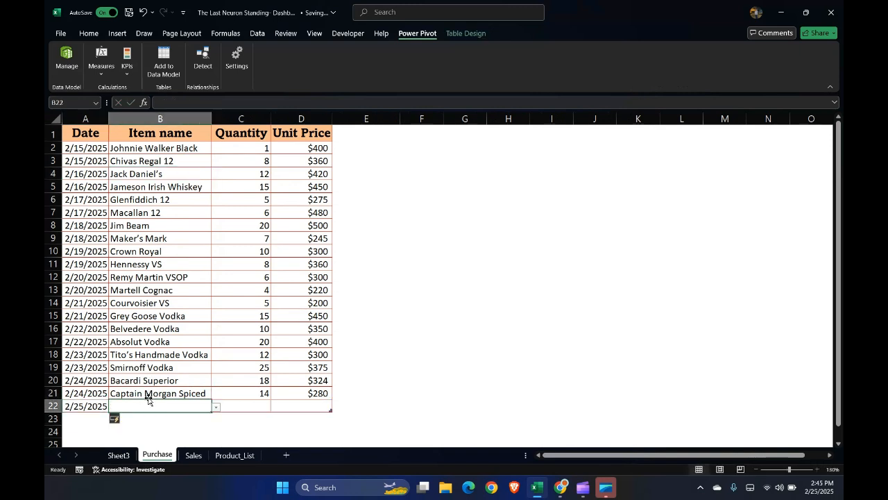
- Fill the item name Captain Morgan Spiced from row 21 down into the new row 22
key("Up")
key("shift+Down")
key("ctrl+d")
key("Right")
key("Right")
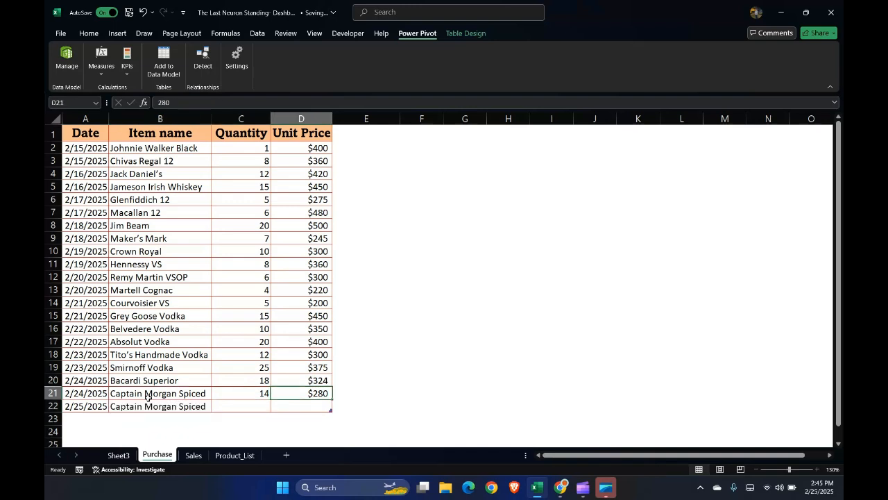
- Enter a quantity of 20 in row 22 and fill the $280 unit price down from row 21
key("Left")
key("Down")
type("20")
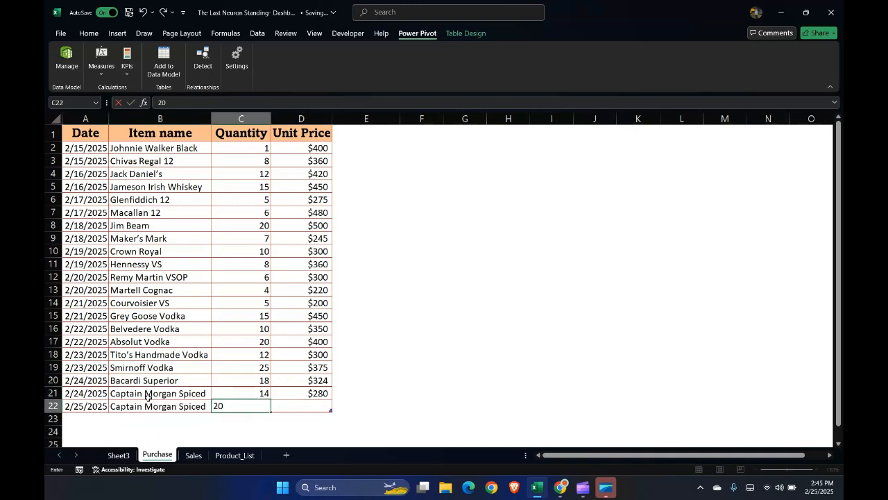
key("Return")
key("Up")
key("Up")
key("Right")
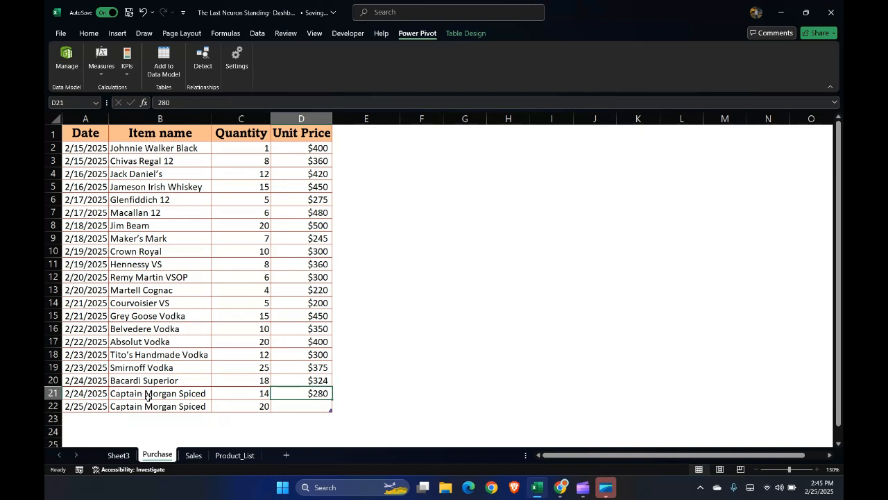
key("shift+Down")
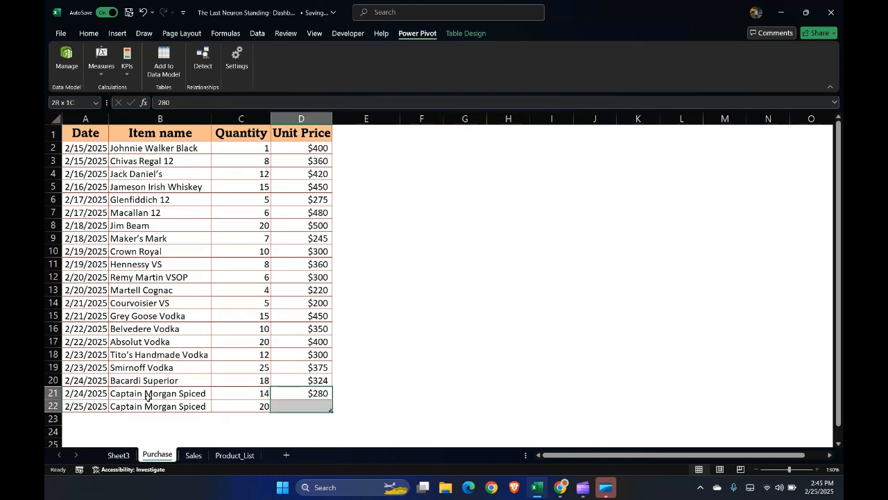
key("ctrl+d")
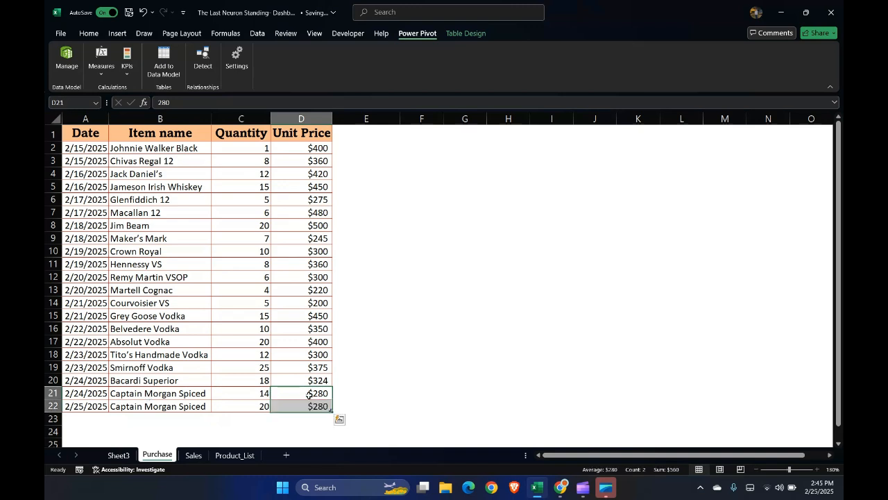
- Refresh the PivotTable on Sheet3 and check the quantities in the Captain Morgan Spiced row
left_click(310, 394)
left_click(119, 455)
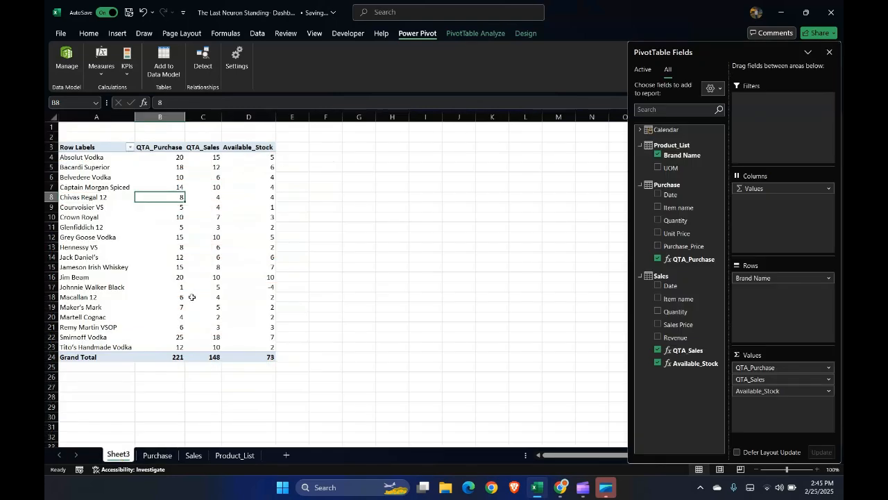
right_click(173, 158)
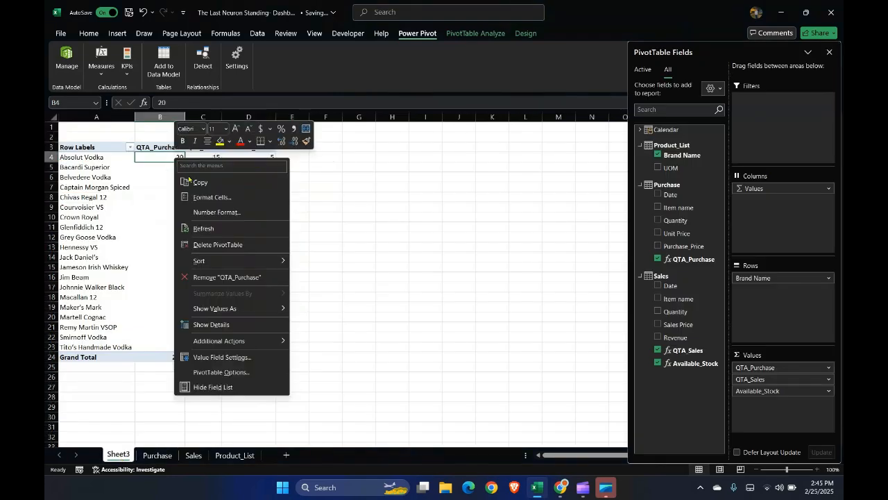
left_click(211, 228)
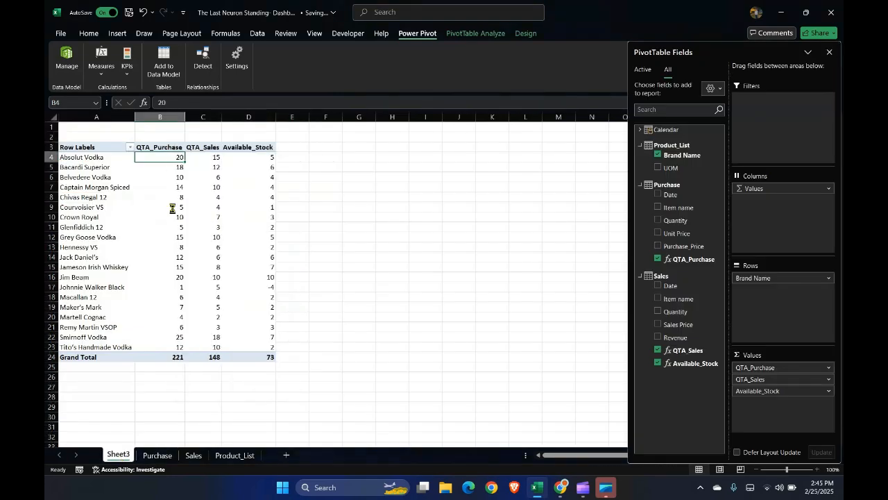
left_click(261, 187)
left_click_drag(264, 187, 123, 188)
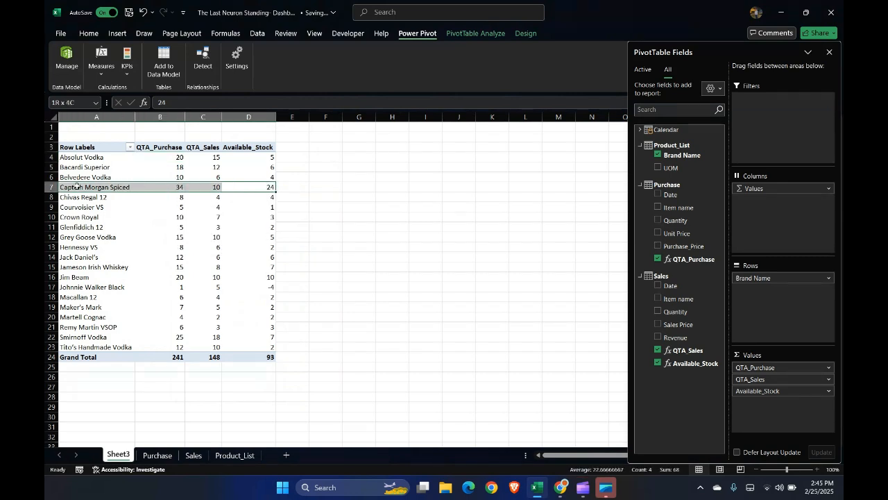
left_click(209, 187)
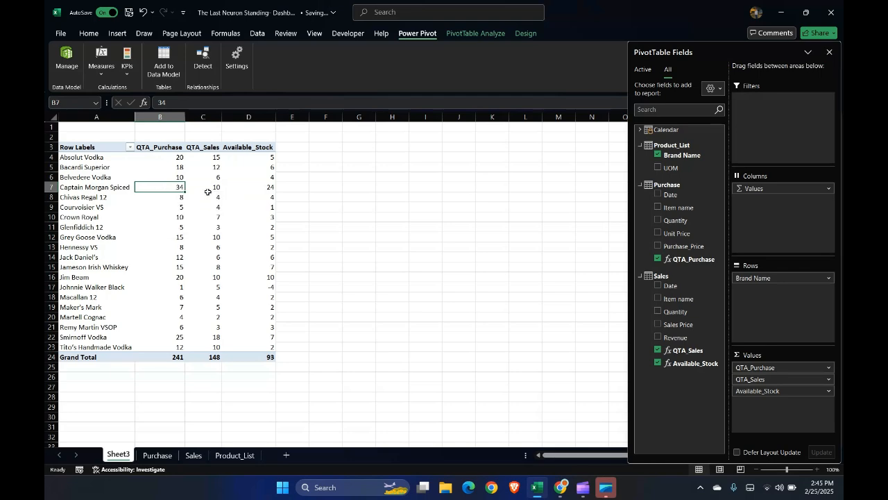
- Delete rows 21 to 24 on the Purchase sheet, including both Captain Morgan Spiced entries
left_click(157, 455)
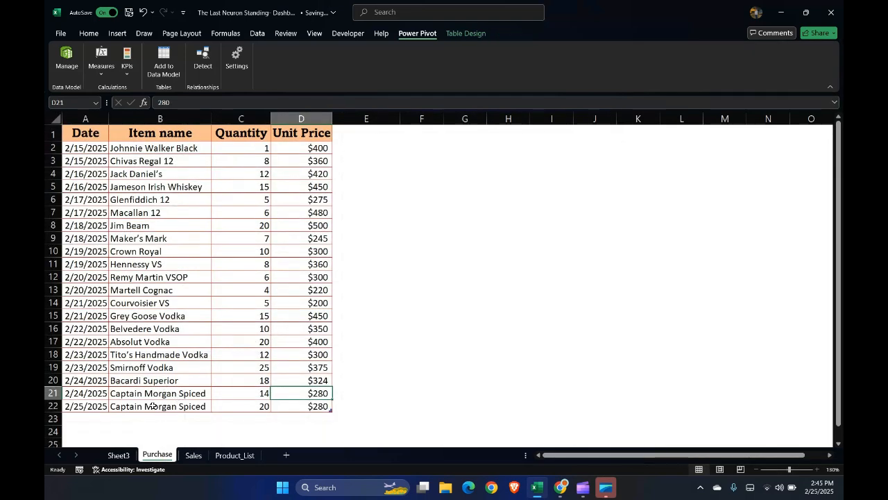
left_click(154, 406)
left_click_drag(52, 393, 53, 430)
key("ctrl+minus")
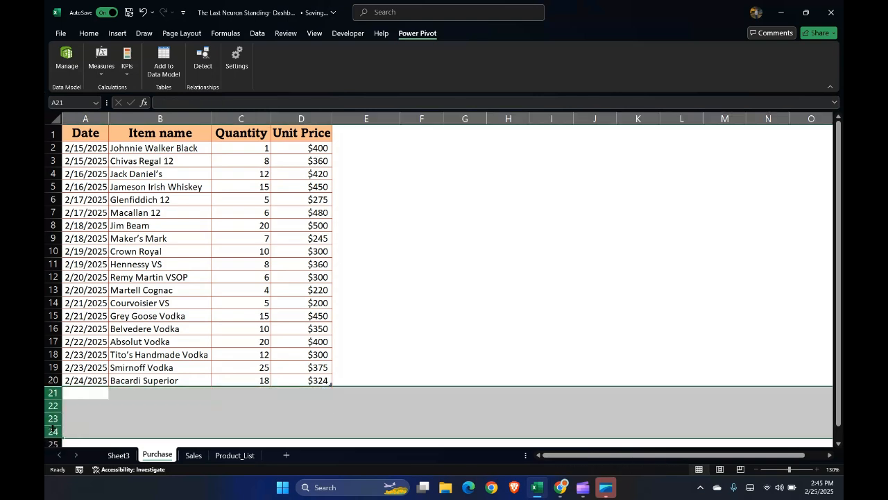
- Refresh the PivotTable on Sheet3 and check the purchase, sales and stock figures for Captain Morgan Spiced
left_click(118, 455)
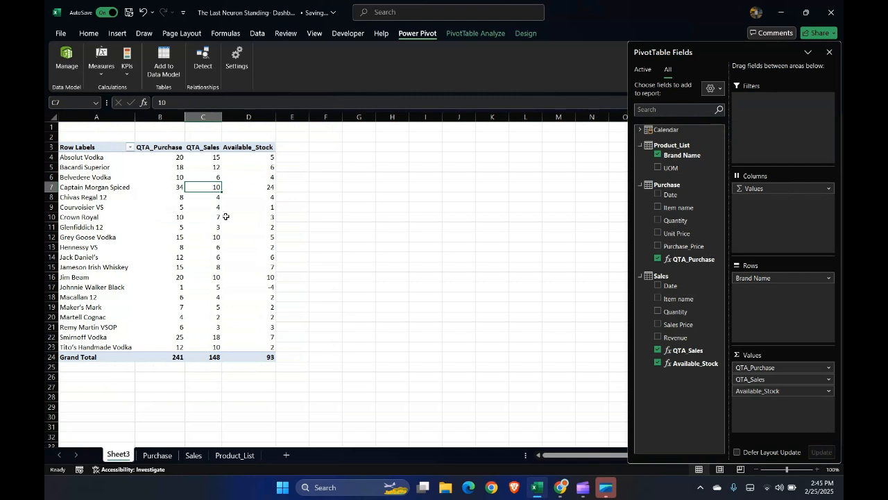
right_click(208, 187)
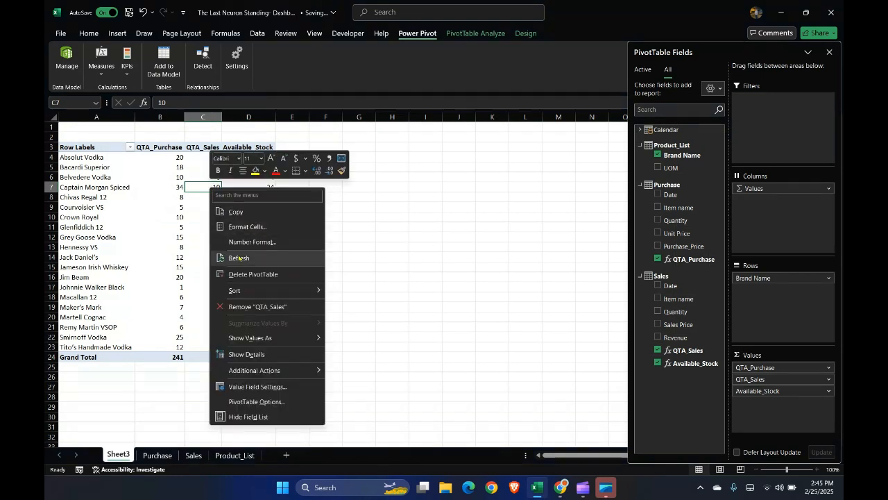
left_click(239, 257)
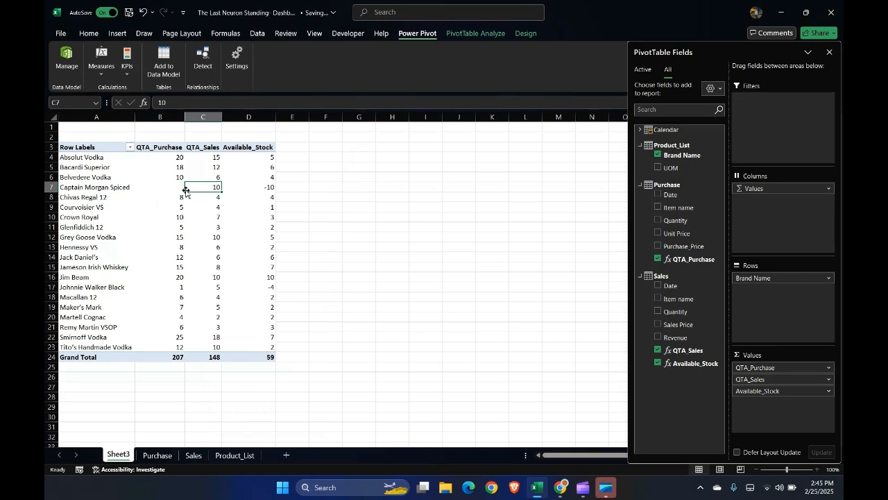
left_click(205, 147)
left_click_drag(205, 146, 211, 219)
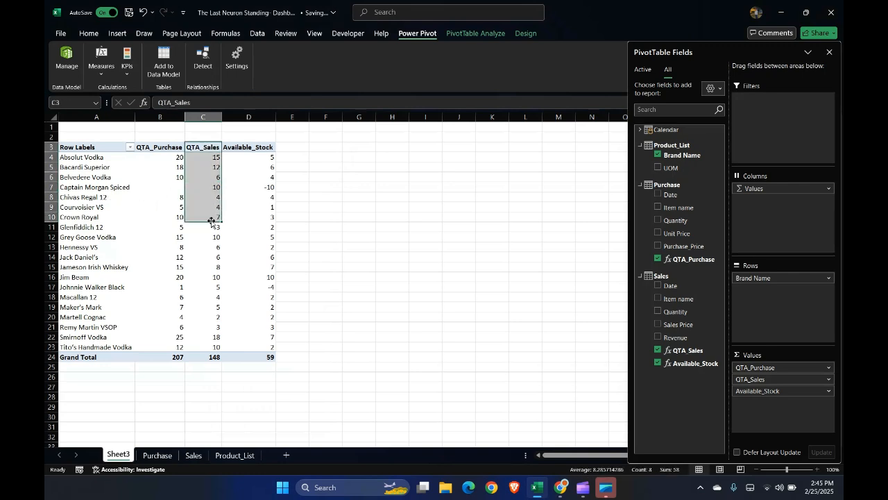
left_click(217, 188)
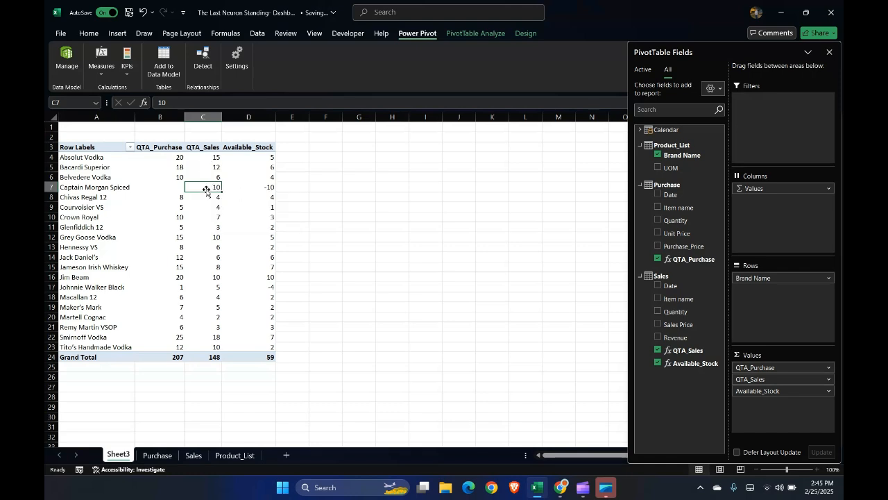
left_click(172, 186)
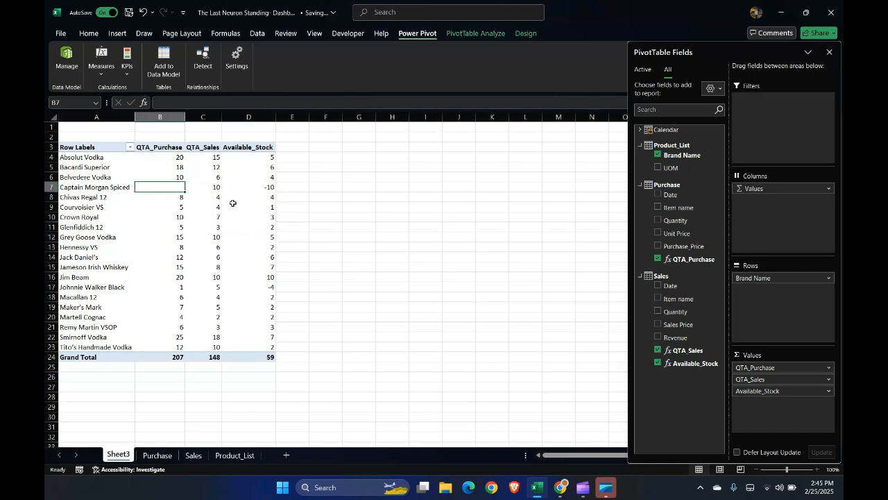
- Undo the last PivotTable refresh and the deletion of the Captain Morgan Spiced rows on the Purchase sheet
left_click(157, 454)
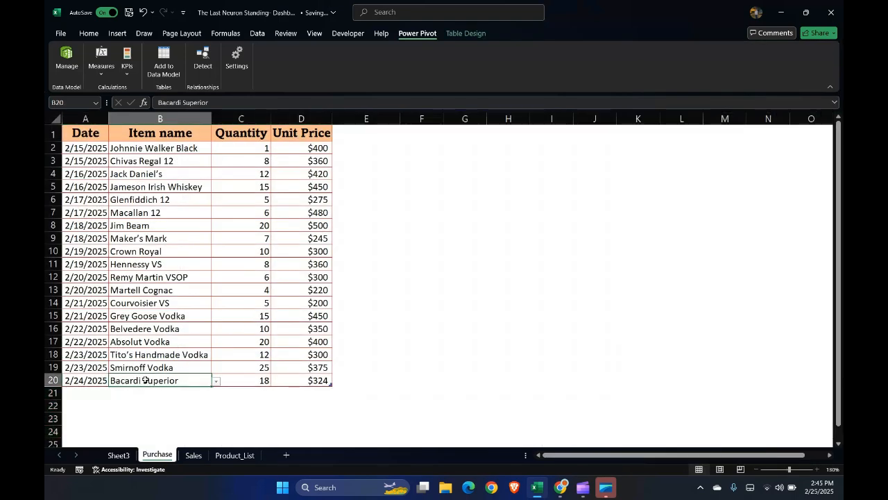
key("ctrl+z")
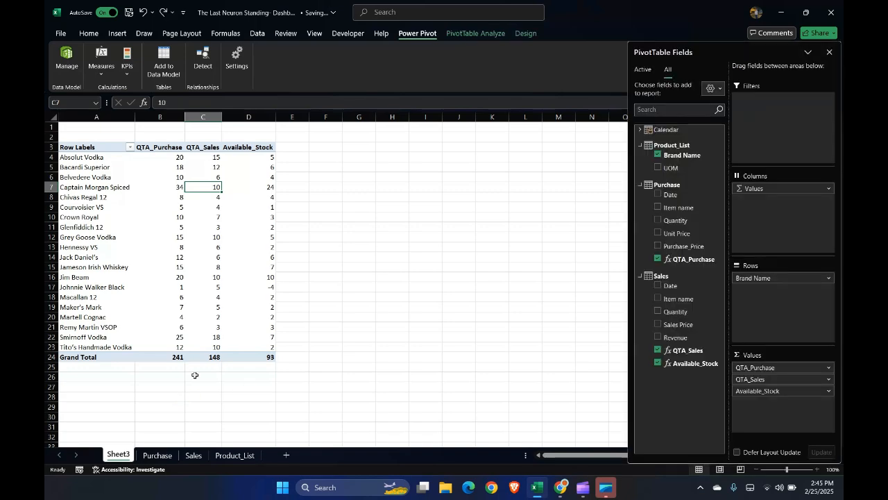
key("ctrl+z")
left_click(153, 395)
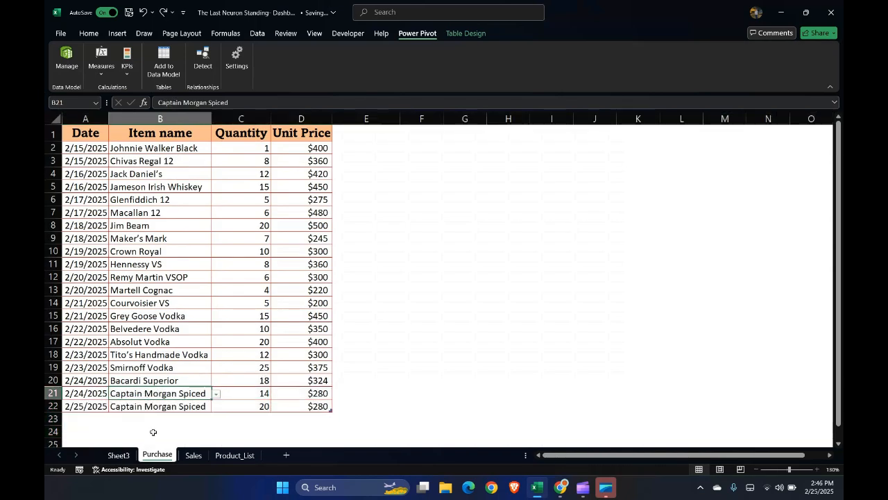
- Refresh the Sheet3 PivotTable with the restored purchase rows and check the Available_Stock column
left_click(118, 454)
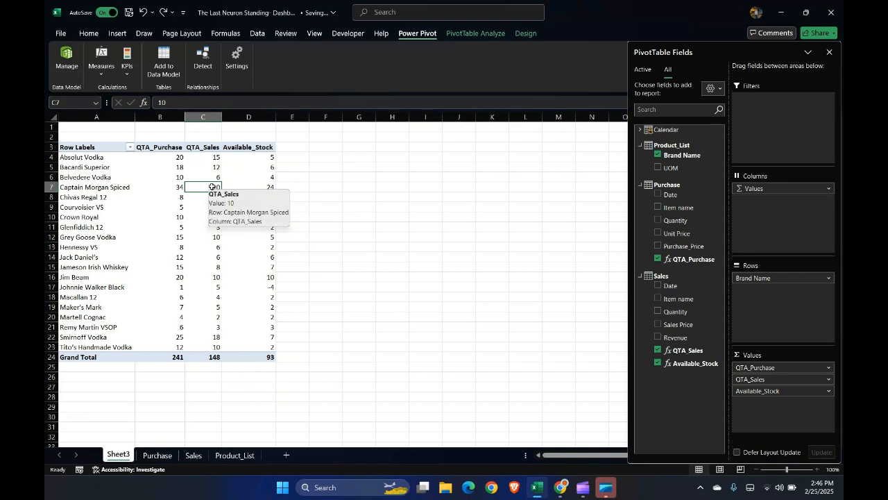
right_click(213, 187)
left_click(242, 257)
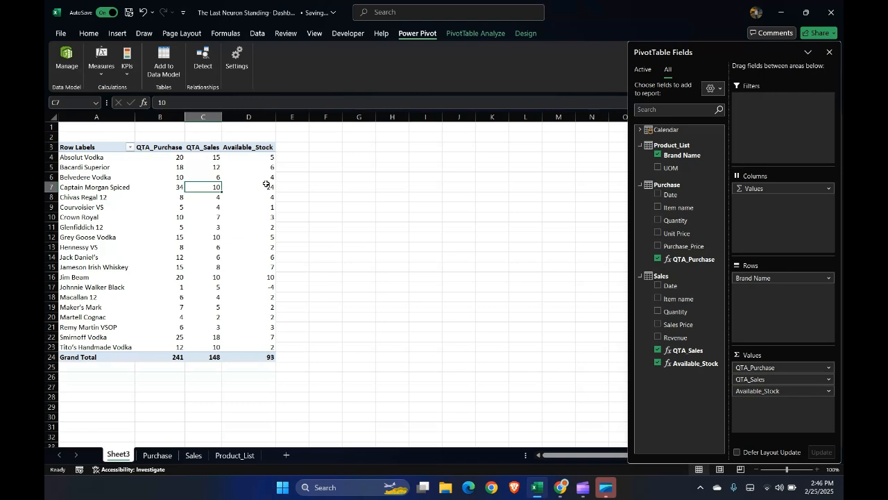
left_click(253, 187)
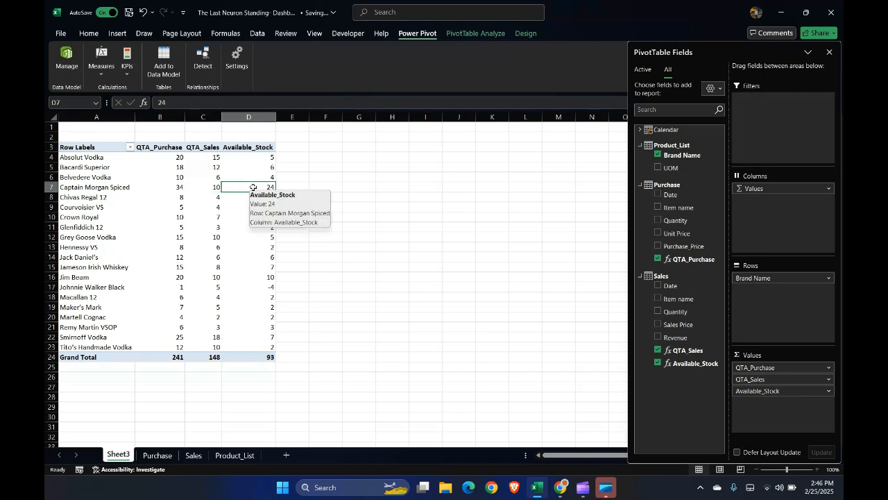
left_click(253, 147)
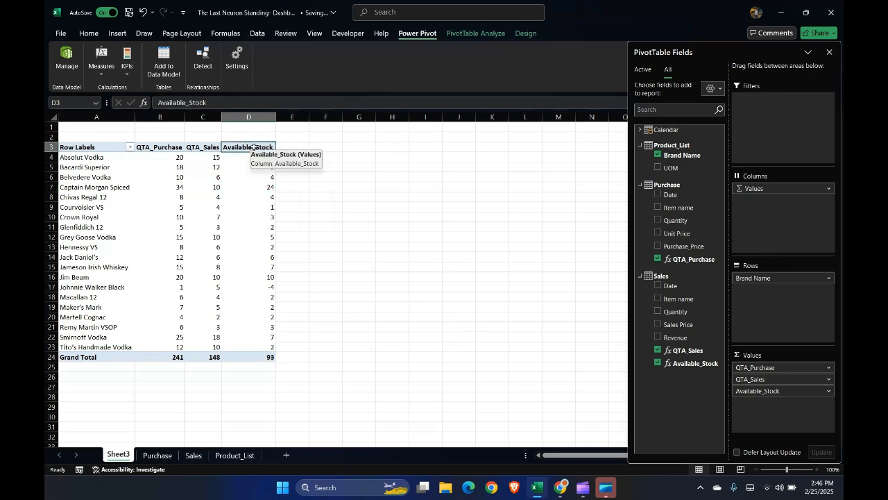
left_click(266, 166)
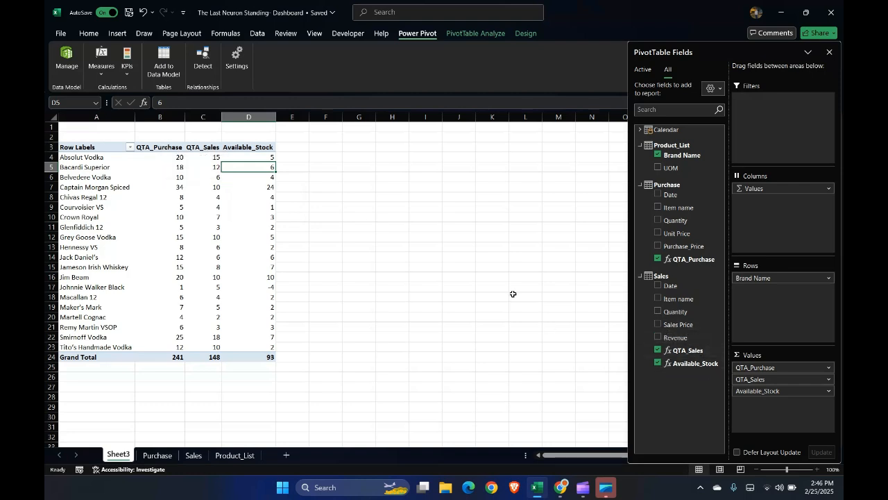
left_click(102, 73)
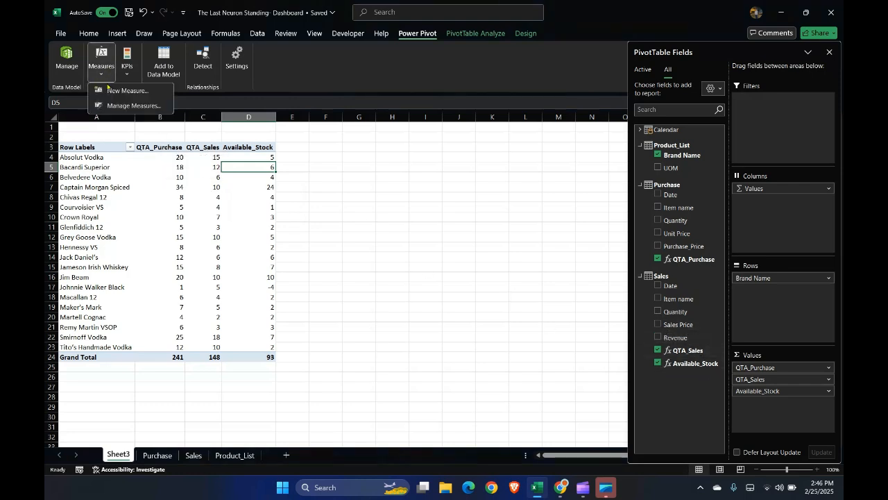
left_click(128, 91)
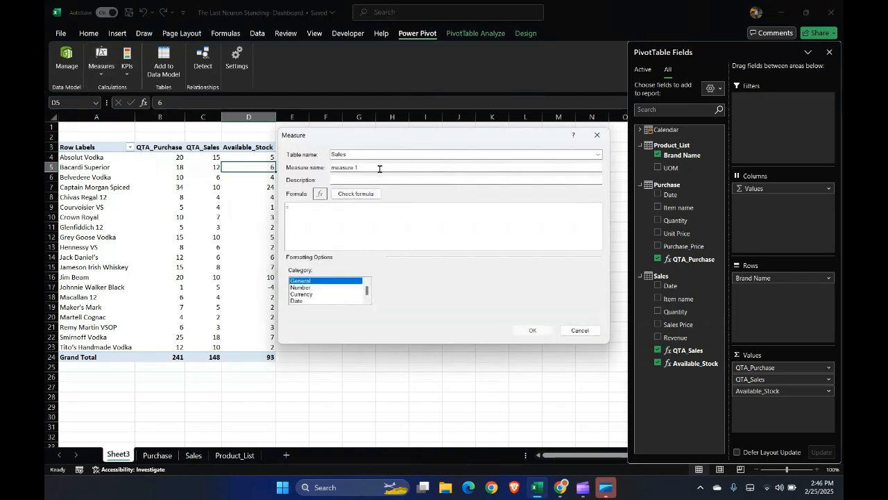
type("Profit")
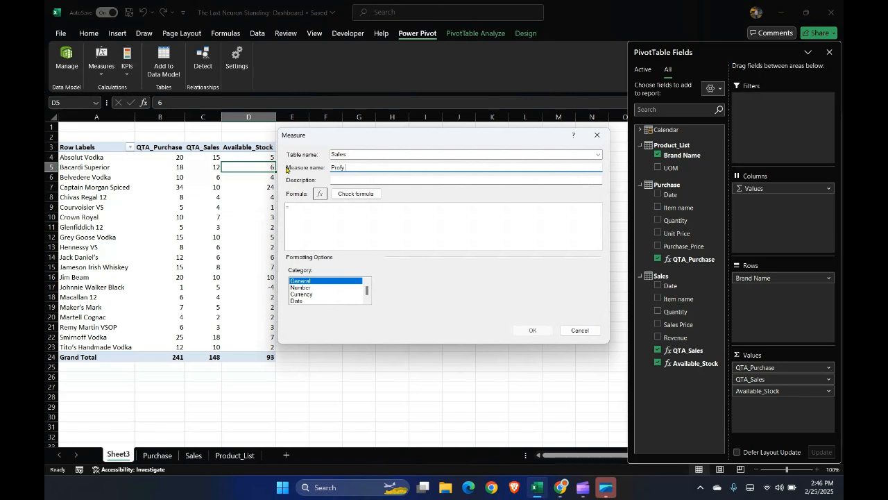
left_click(351, 220)
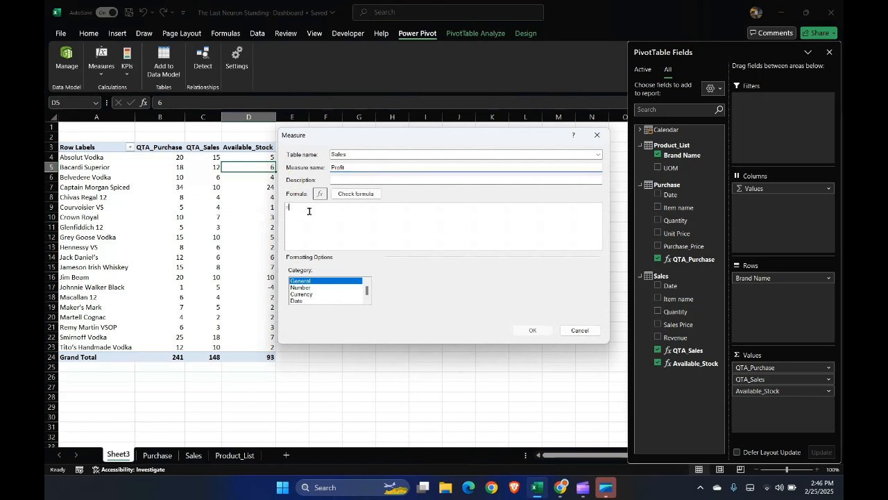
left_click(580, 329)
- Start a new measure from the measure manager, assigned to the Purchase table and named Total_Purchase
left_click(101, 69)
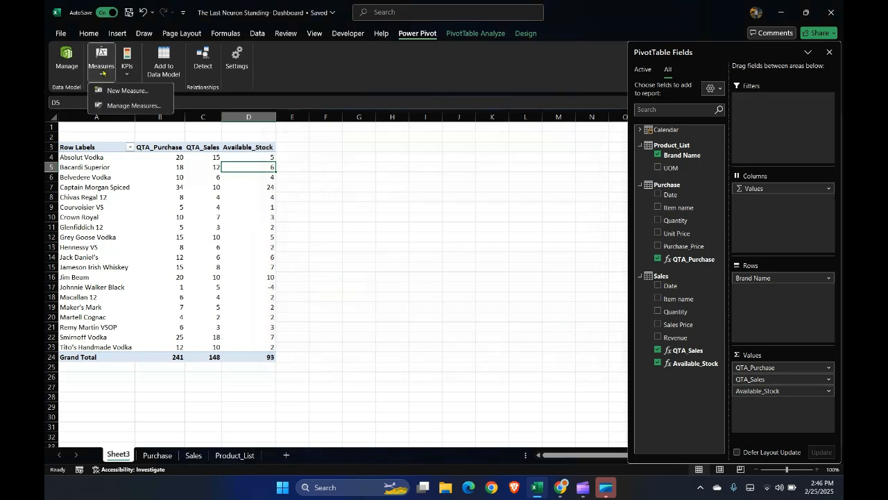
left_click(129, 105)
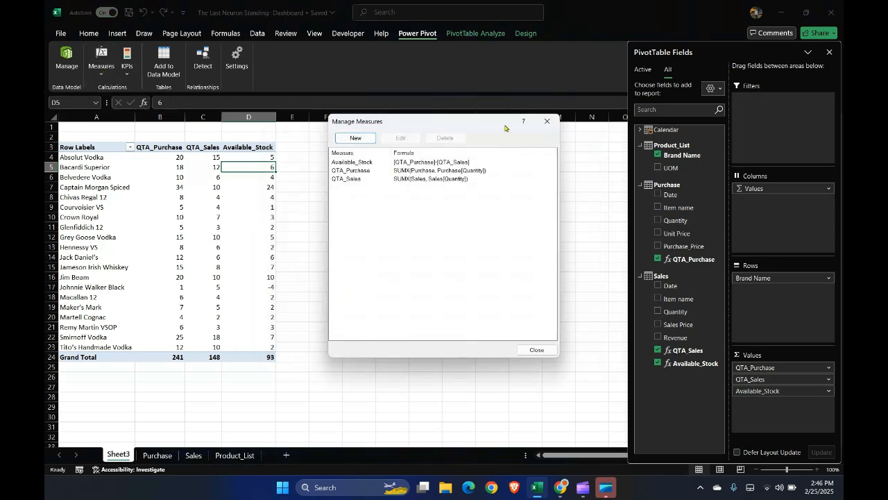
left_click_drag(437, 125, 476, 135)
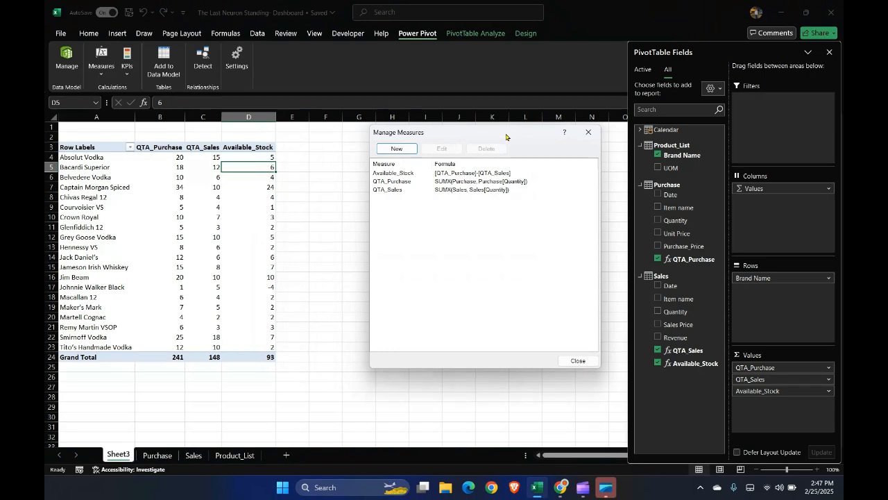
left_click(396, 149)
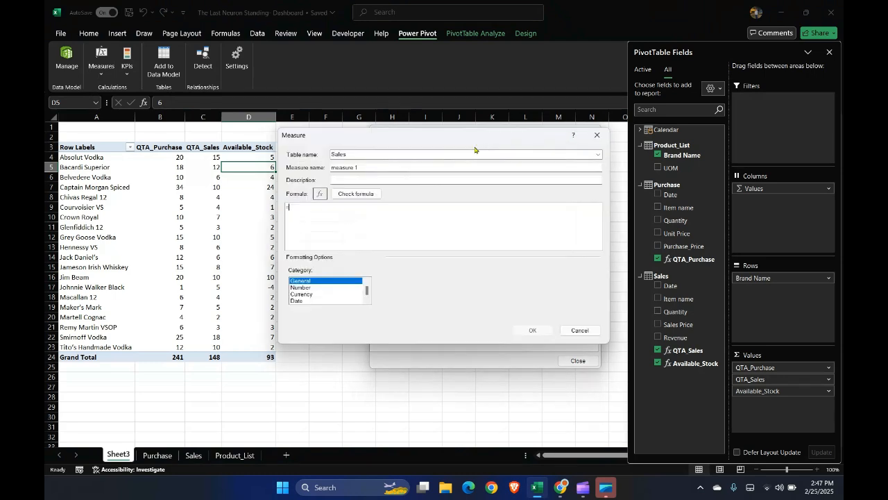
left_click(598, 154)
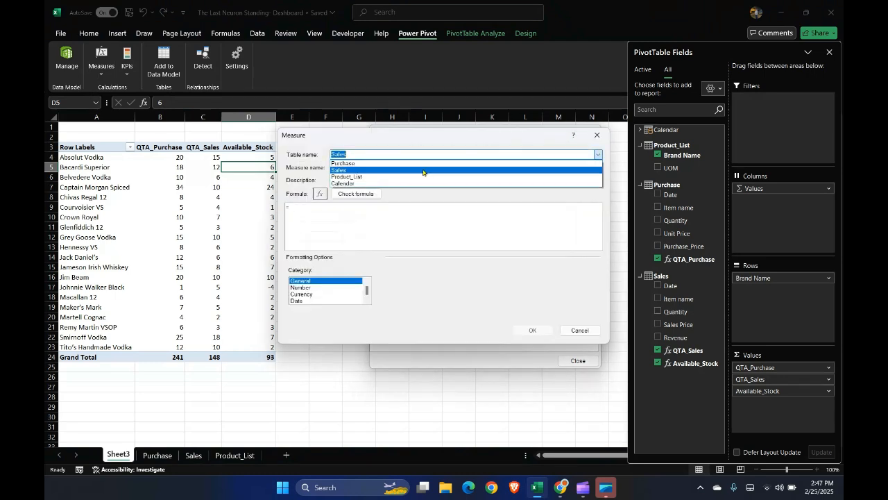
left_click(362, 168)
key("Tab")
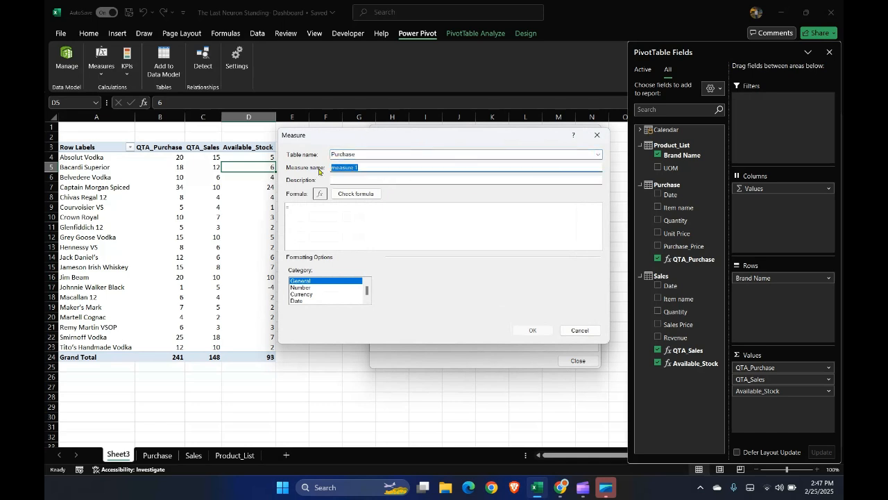
type("To")
key("Tab")
key("Tab")
key("Tab")
key("Tab")
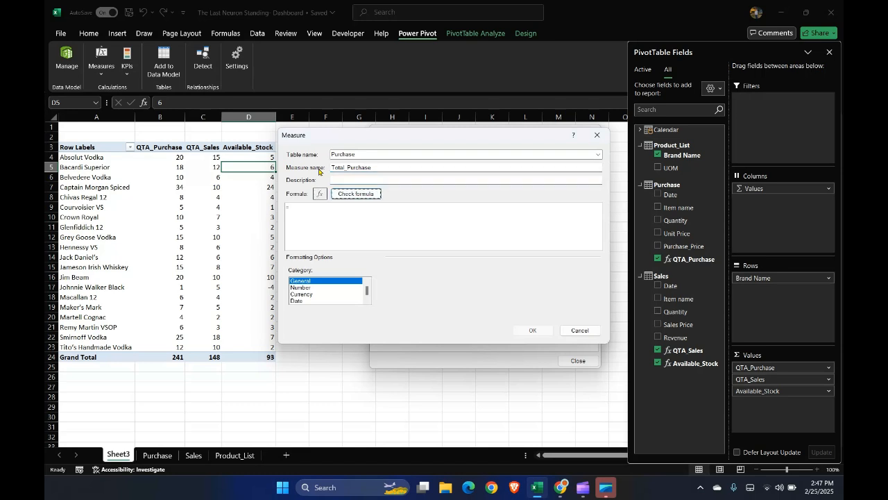
- Write the Total_Purchase measure formula as =SUMX(Purchase, [Purchase_Price])
type("sumx")
key("Tab")
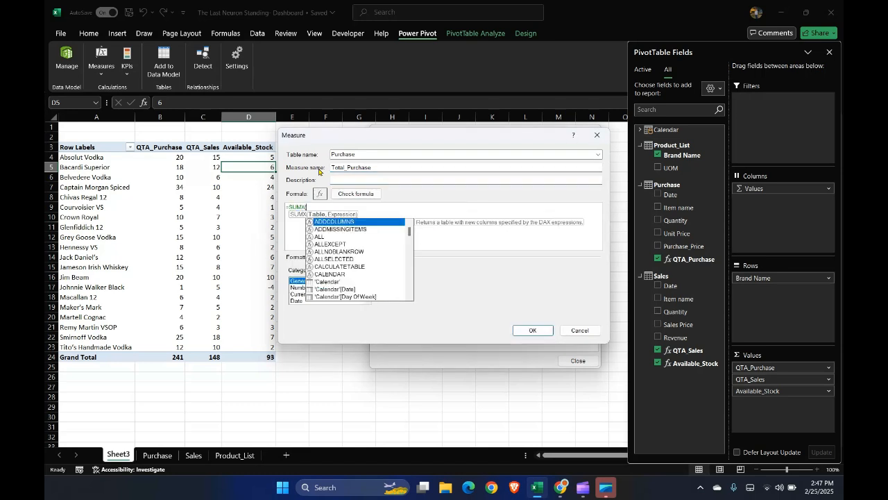
type("pu")
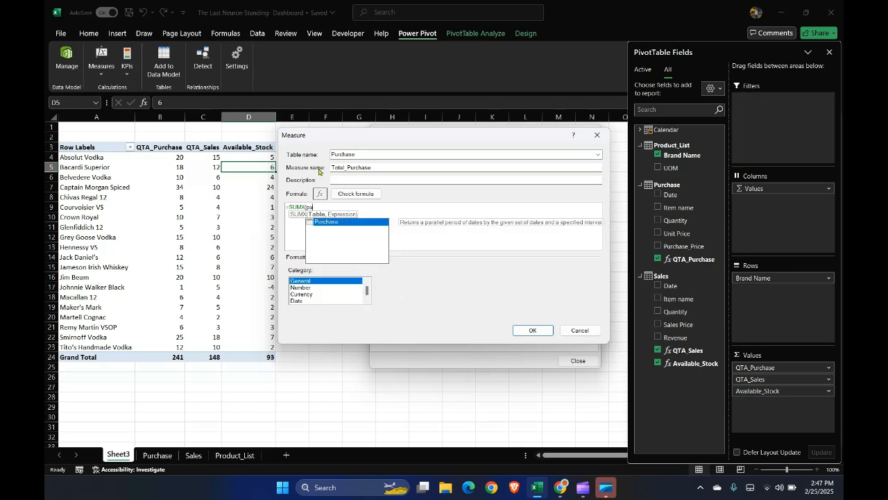
type("urchase,")
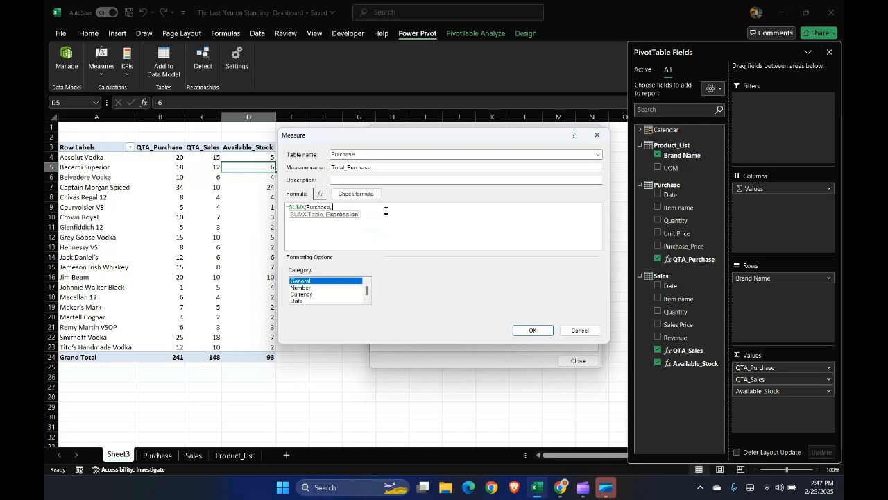
type("purch")
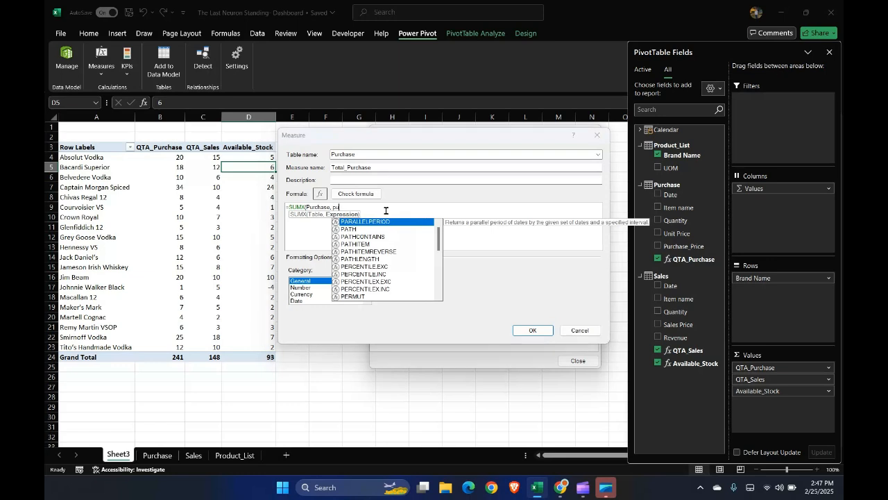
type("ase")
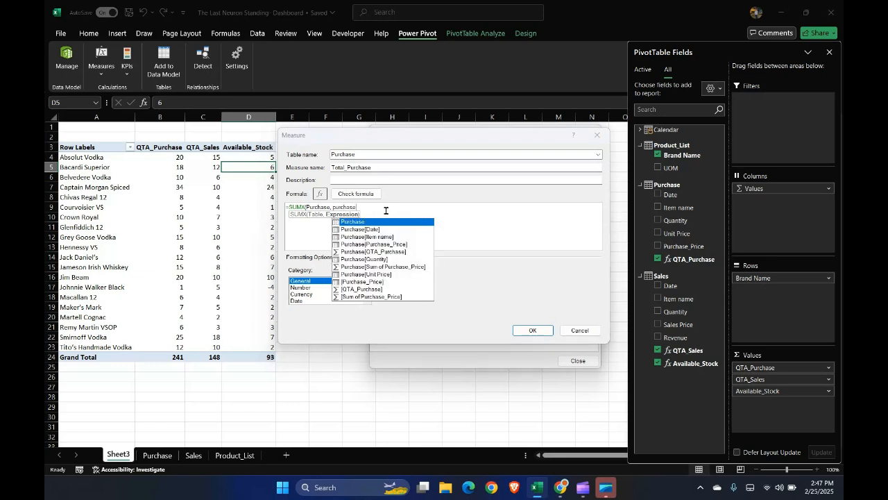
key("Down")
key("Down")
key("Down")
key("Down")
key("Down")
key("Down")
key("Down")
key("Down")
key("Down")
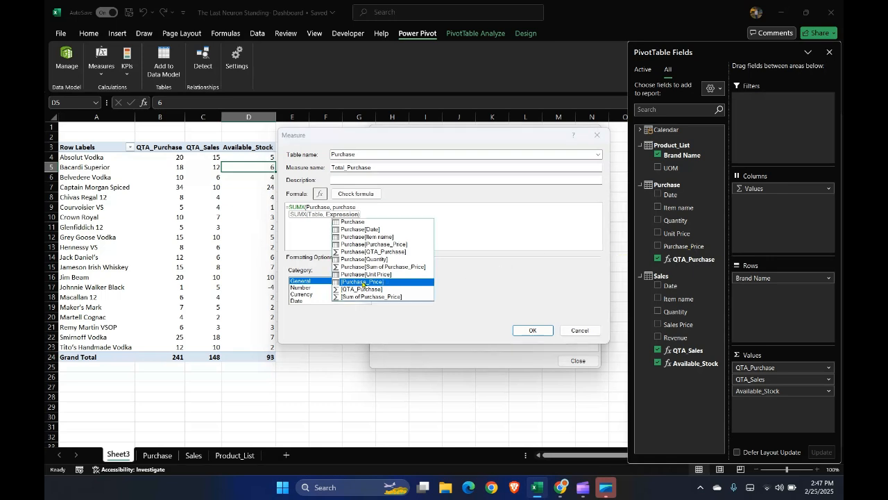
key("Tab")
type(")")
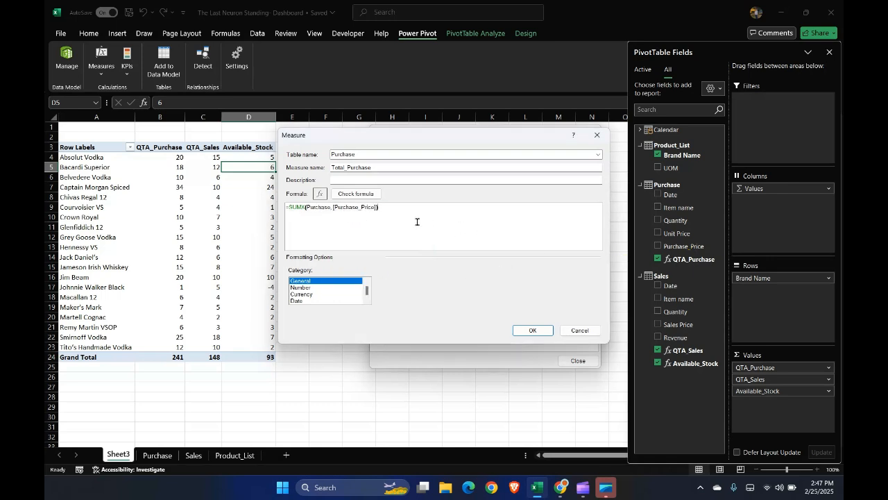
- Check the Total_Purchase formula for errors and save the measure
left_click(356, 194)
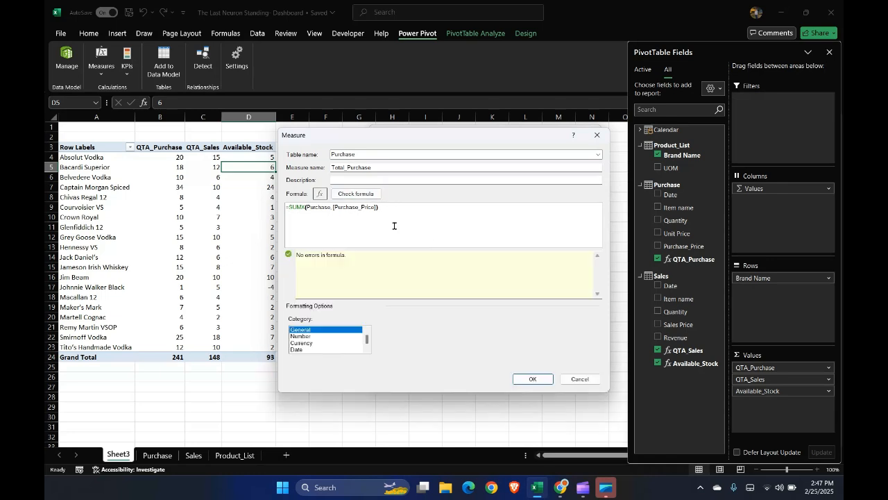
left_click(374, 261)
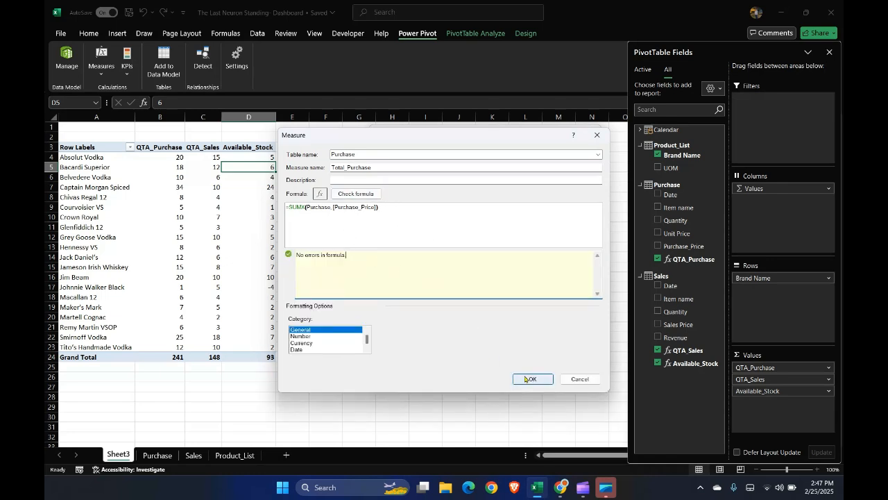
left_click(531, 379)
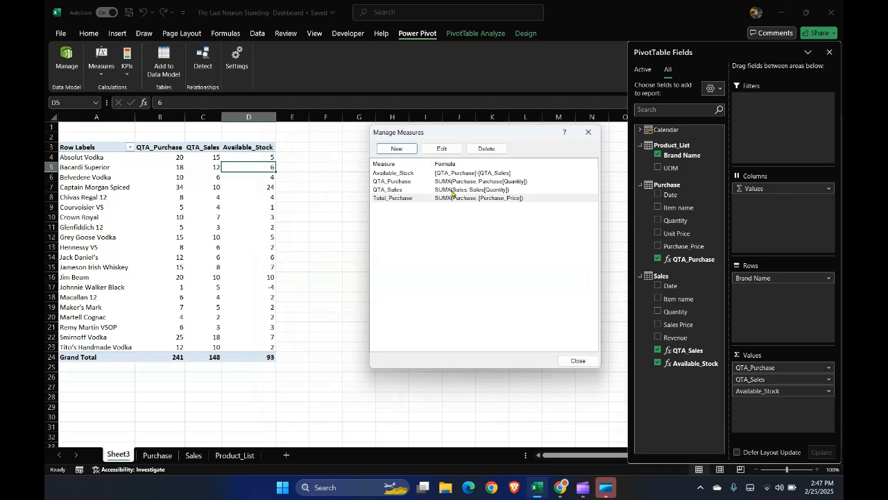
- Start a new measure assigned to the Sales table and name it Sales_Total
left_click(396, 149)
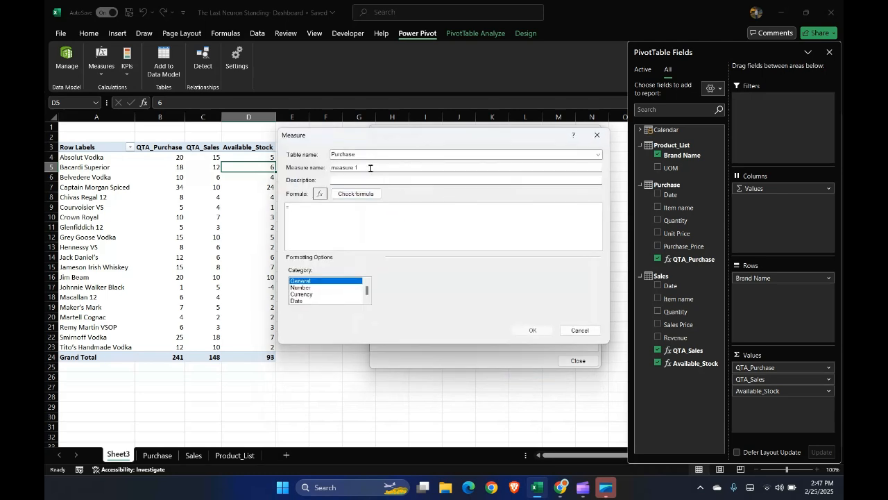
left_click(598, 155)
left_click(383, 170)
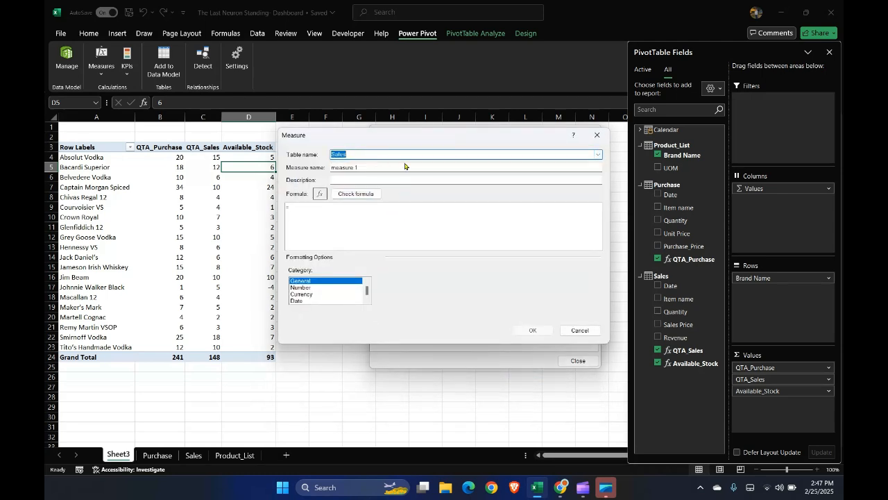
key("Tab")
type("Sales")
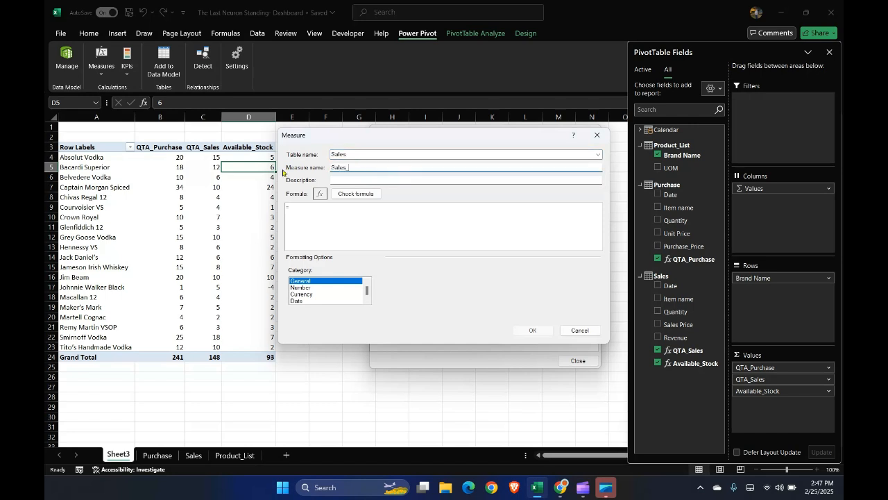
type("_Total")
- Write the Sales_Total formula as =SUMX(sales, Sales[Revenue]), check it for errors and save the measure
key("Tab")
key("Tab")
type("SUMX(sa")
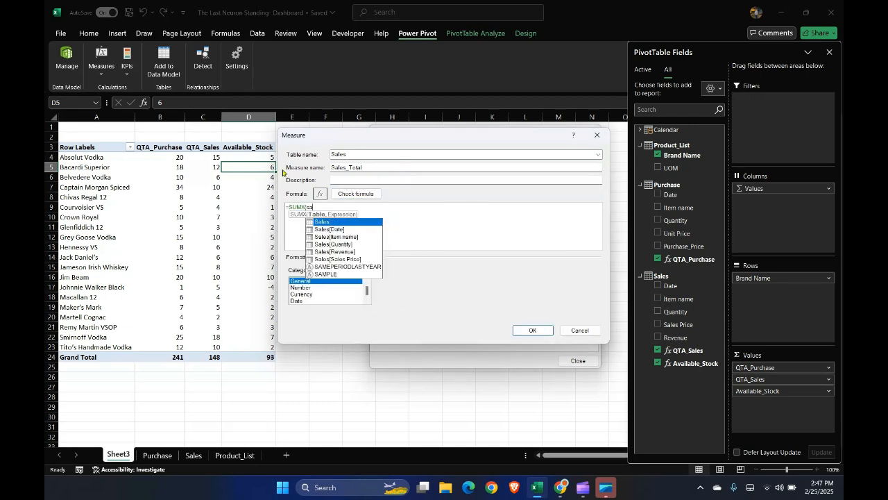
type("les,")
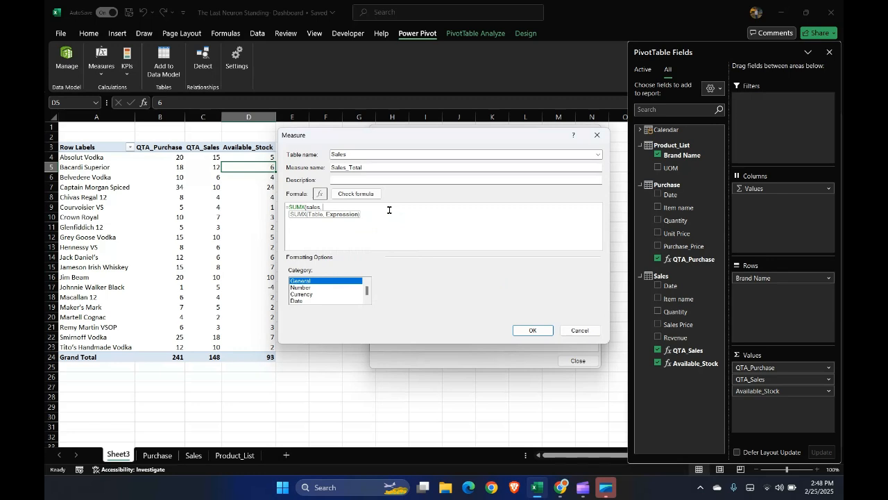
type("reven")
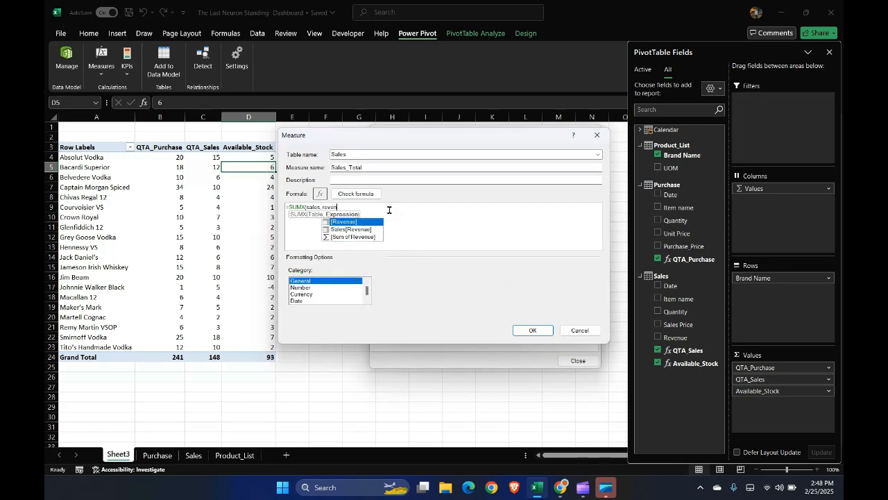
key("Down")
key("Tab")
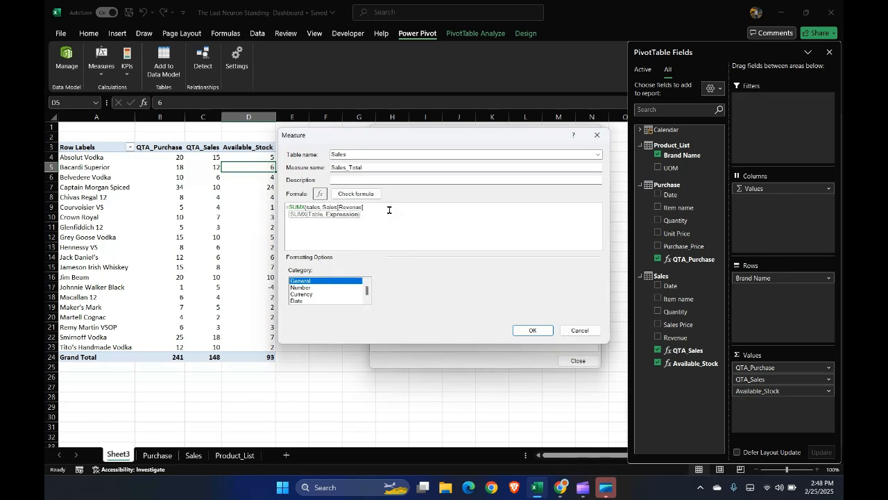
type(")")
left_click(356, 194)
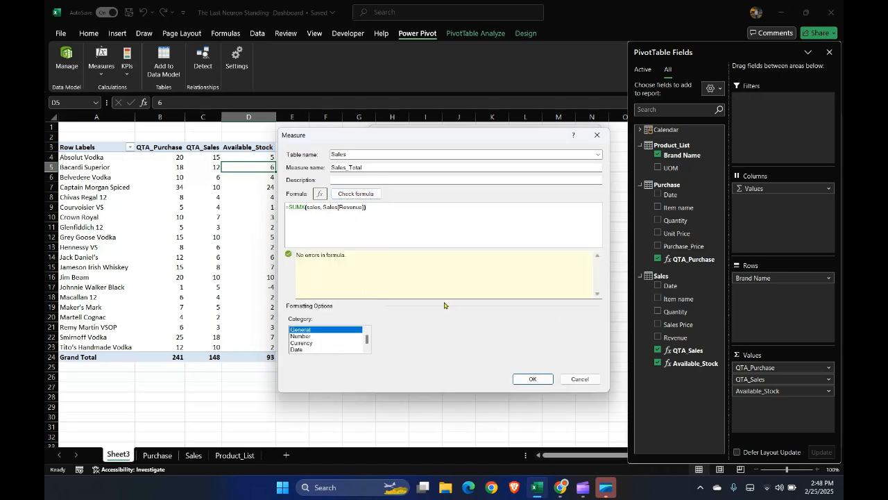
left_click(534, 381)
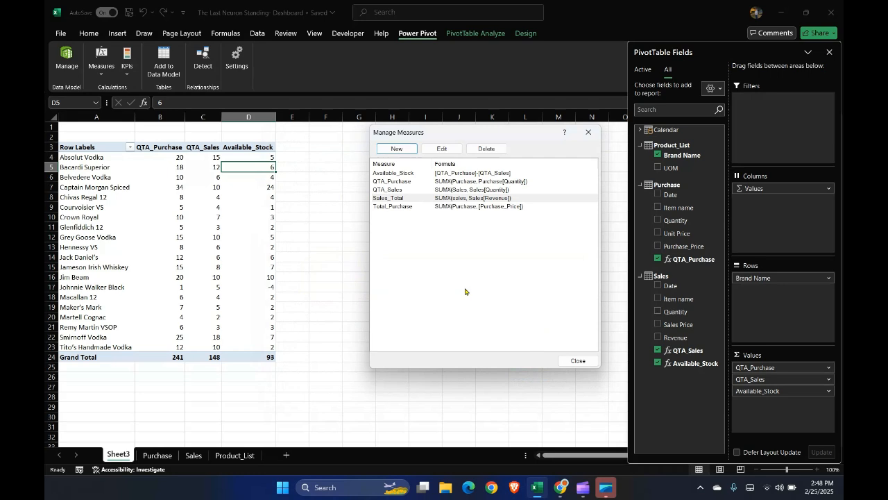
- Start another measure in the Sales table, name it Profit, and uncover the list of existing measures behind its dialog
left_click(400, 150)
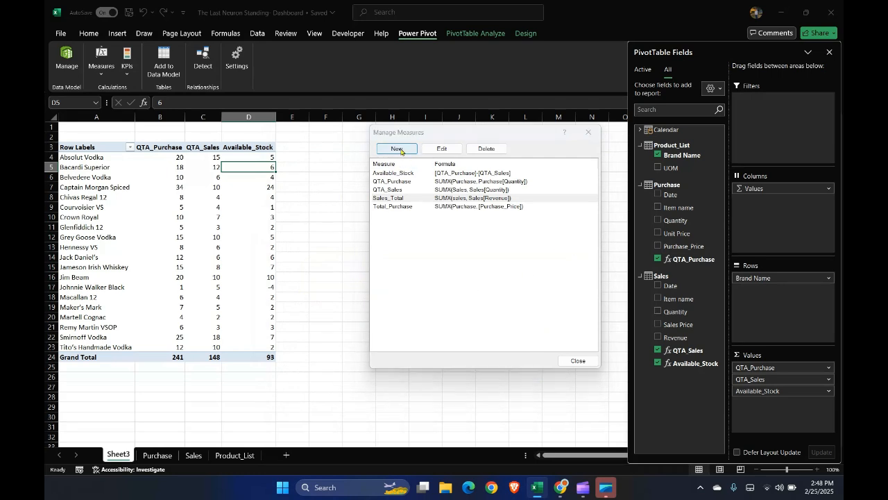
left_click_drag(368, 167, 283, 168)
type("P")
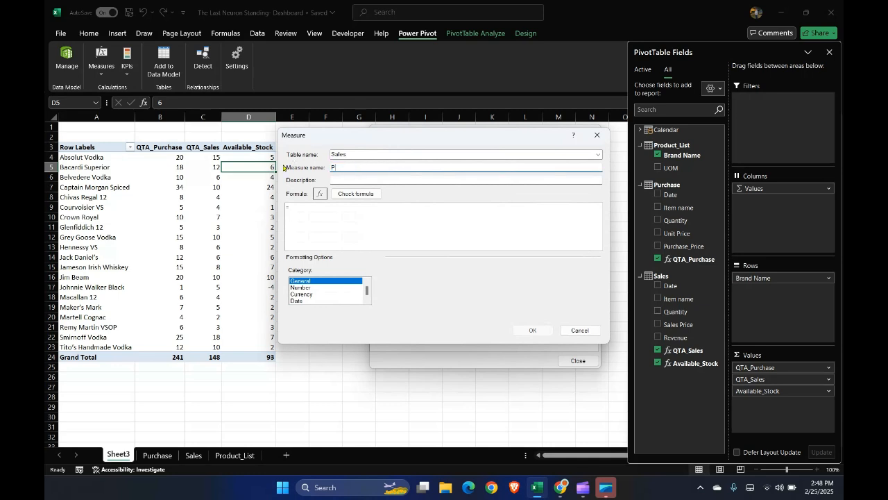
type("rofit")
key("Tab")
key("Tab")
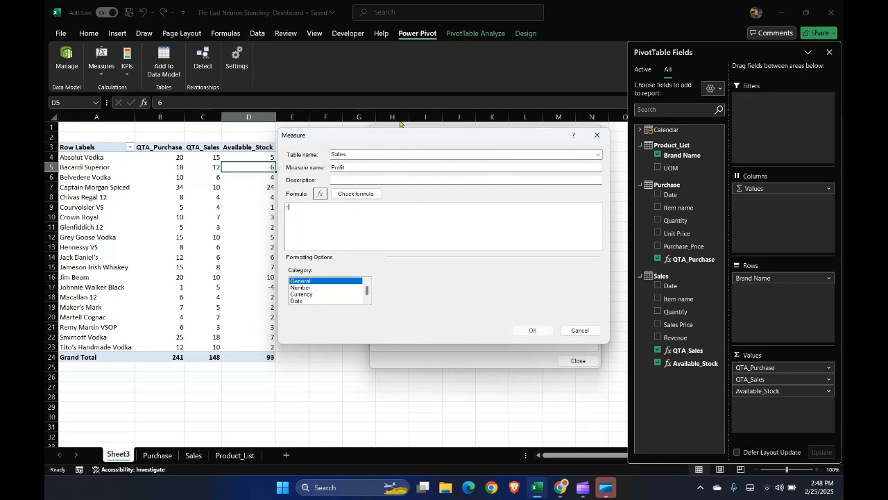
left_click_drag(400, 136, 392, 224)
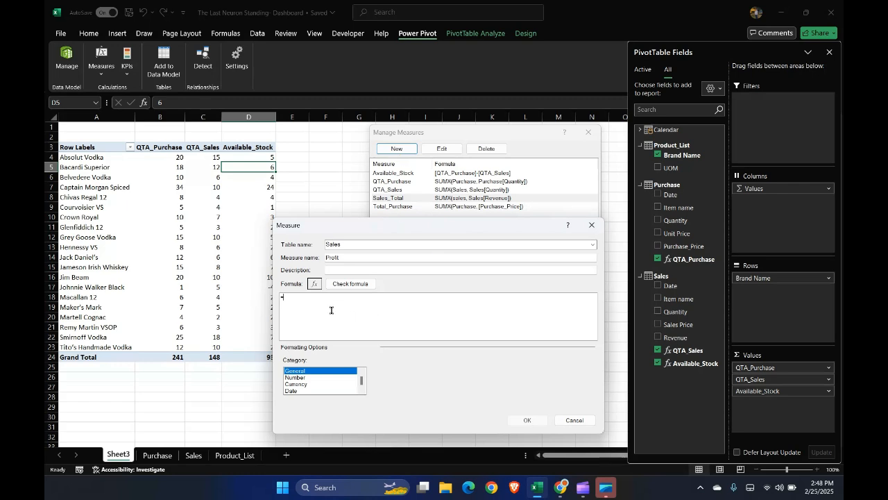
- Write the Profit formula as =[Total_Purchase]-[Sales_Total], check it for errors, save the measure and close the measure manager
type("total")
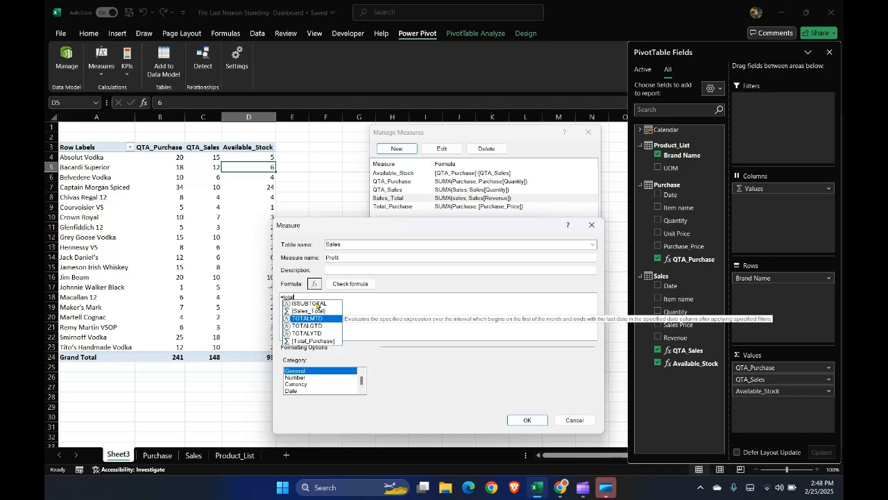
type("_pu")
key("Tab")
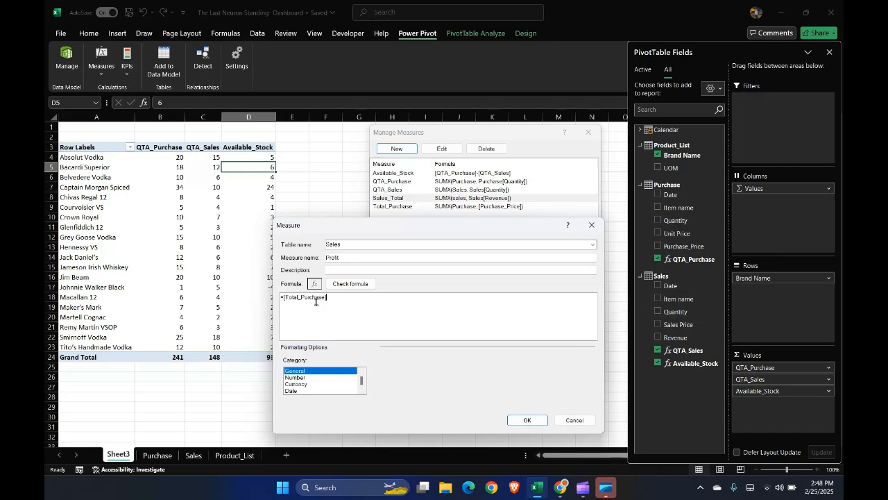
type("-s")
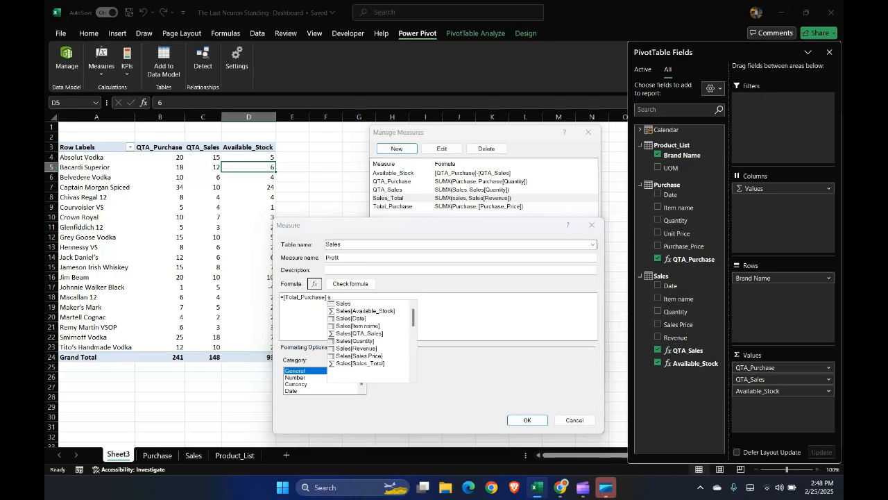
type("ales_t")
key("Tab")
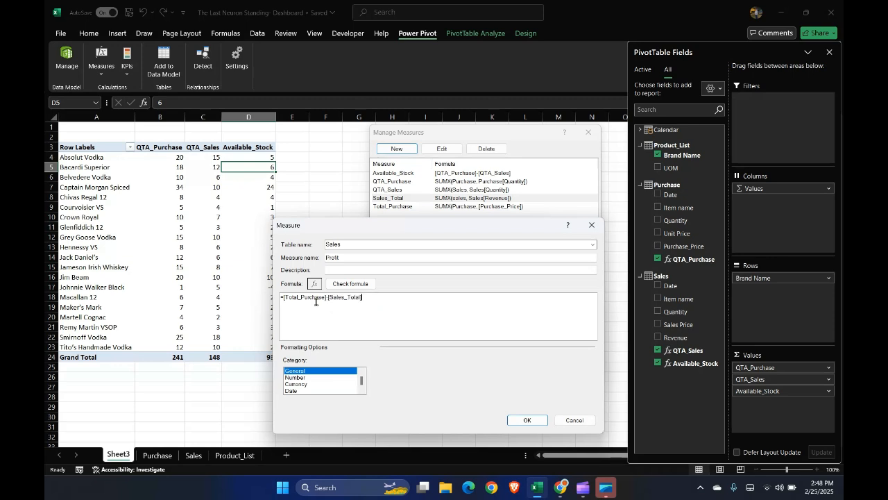
left_click(355, 289)
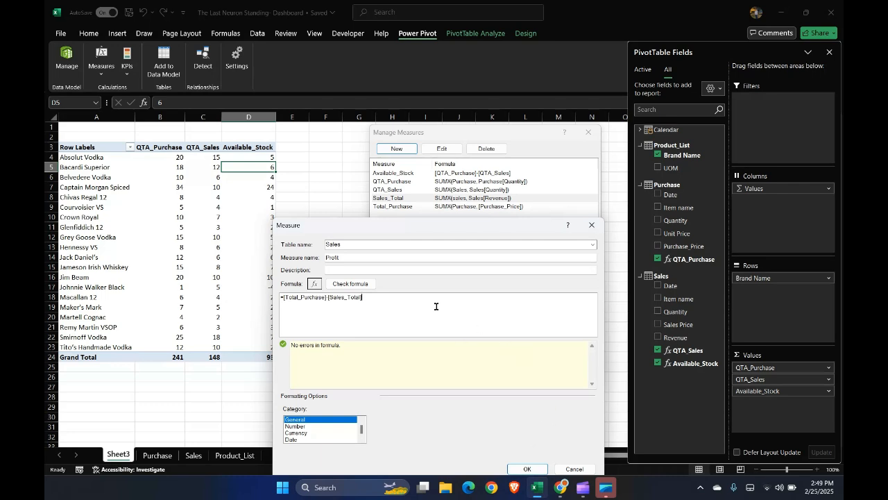
left_click(525, 469)
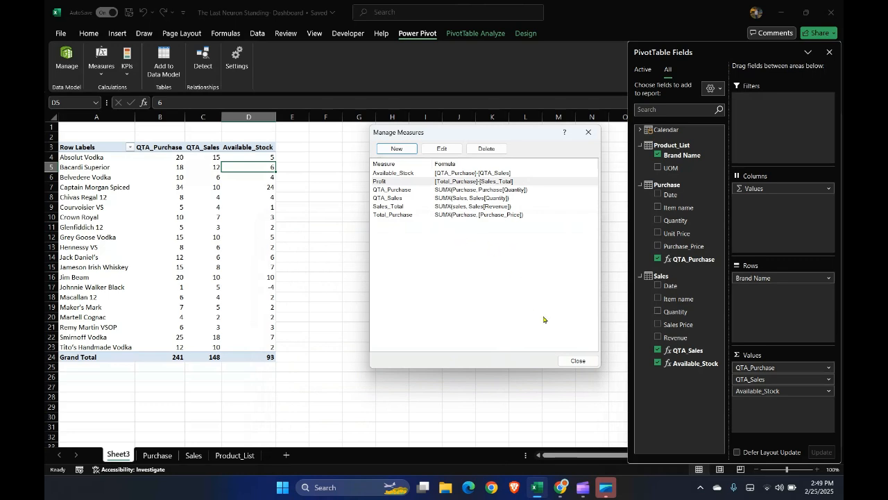
left_click(577, 360)
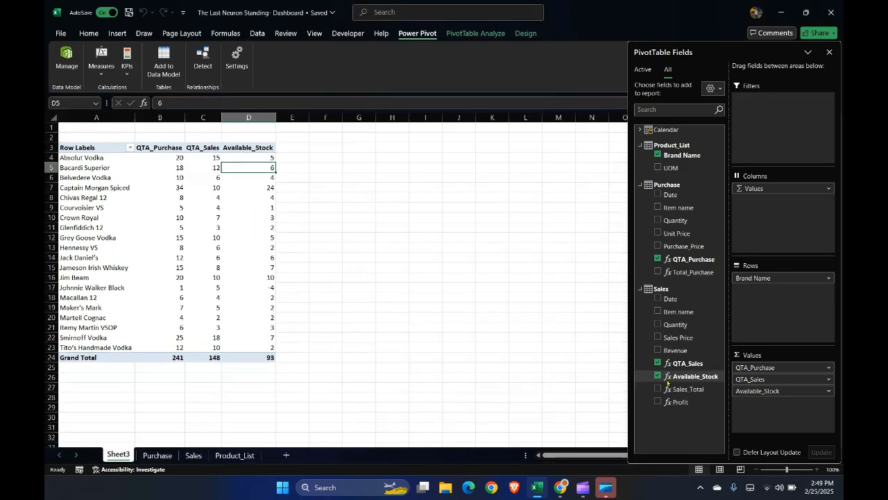
- Add the Profit measure to the Sheet3 PivotTable values and review the figures for each brand
left_click(217, 217)
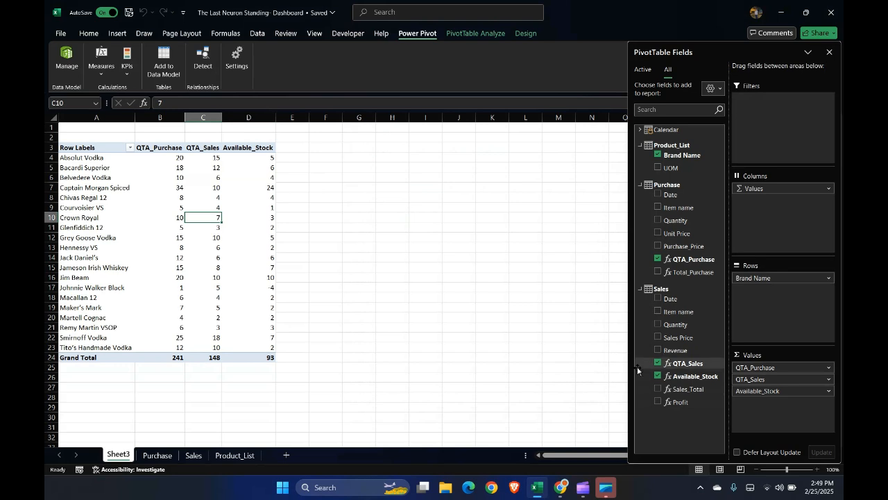
left_click(681, 403)
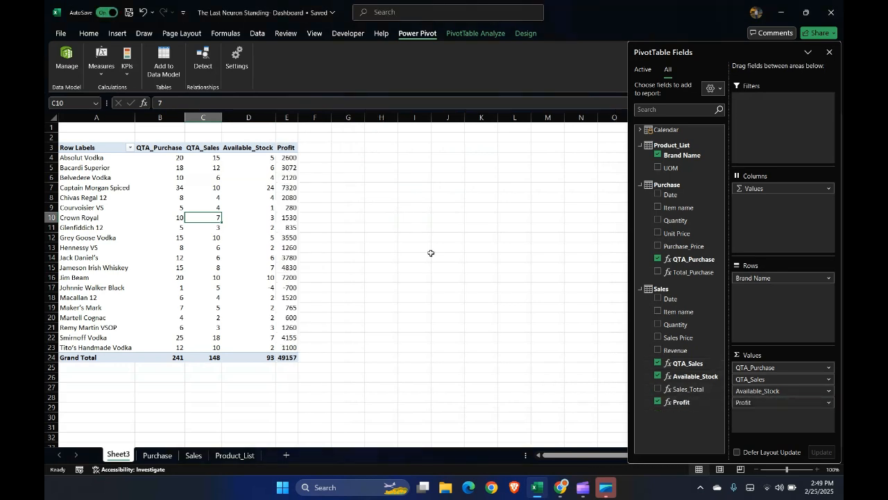
left_click(292, 159)
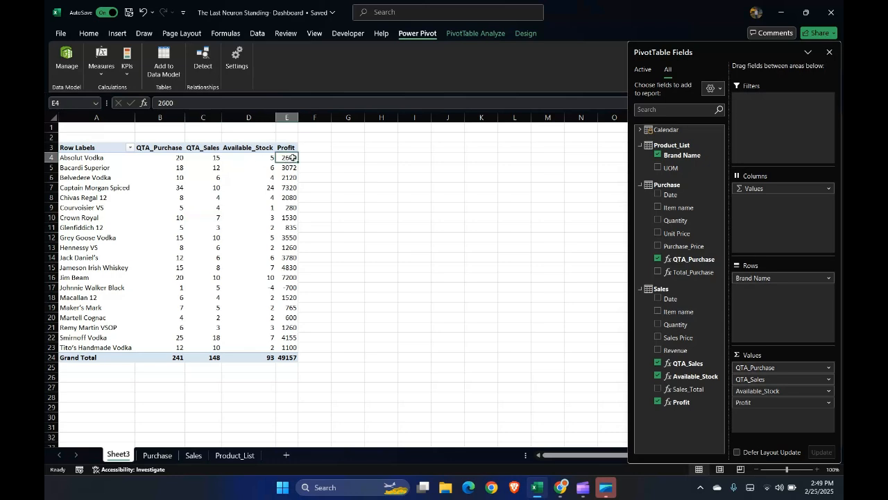
left_click_drag(292, 157, 102, 355)
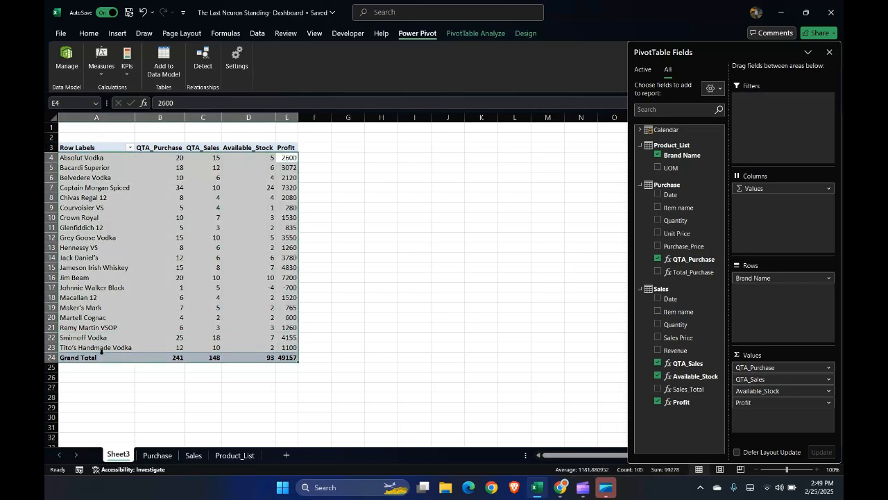
- Rename the PivotTable's Row Labels header as Products and close the field list
left_click(81, 159)
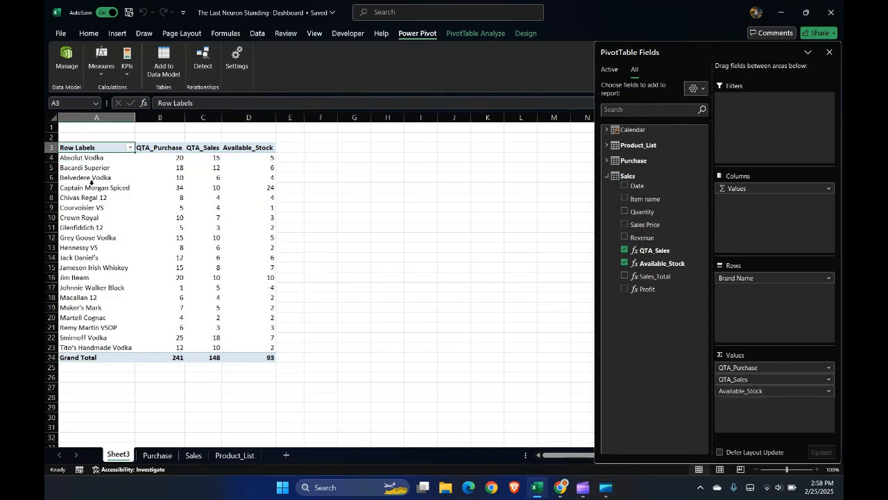
type("Produ")
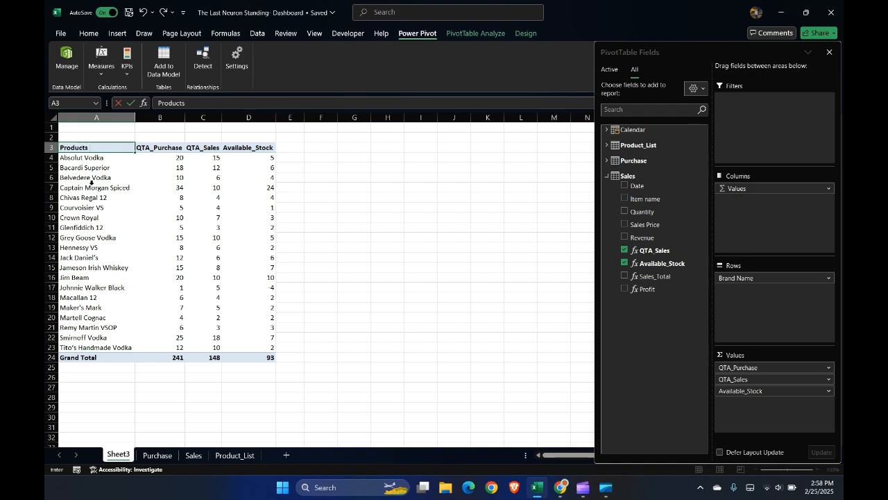
type("cts")
key("Return")
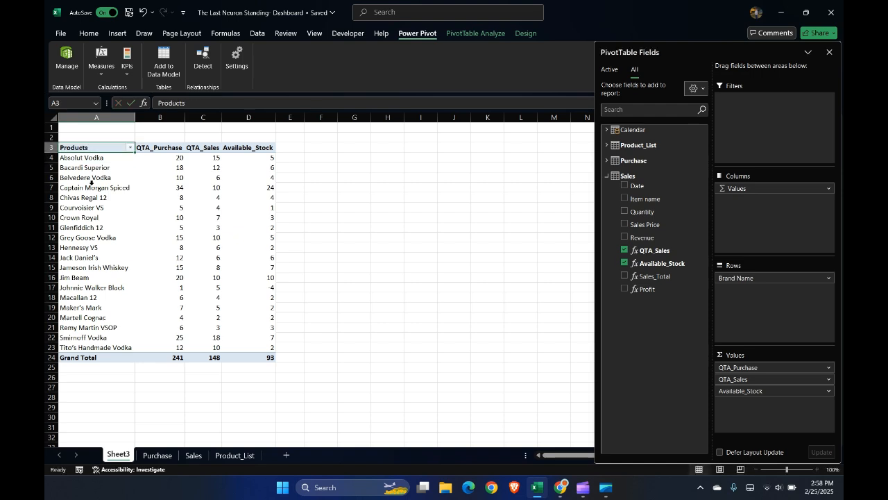
left_click(829, 53)
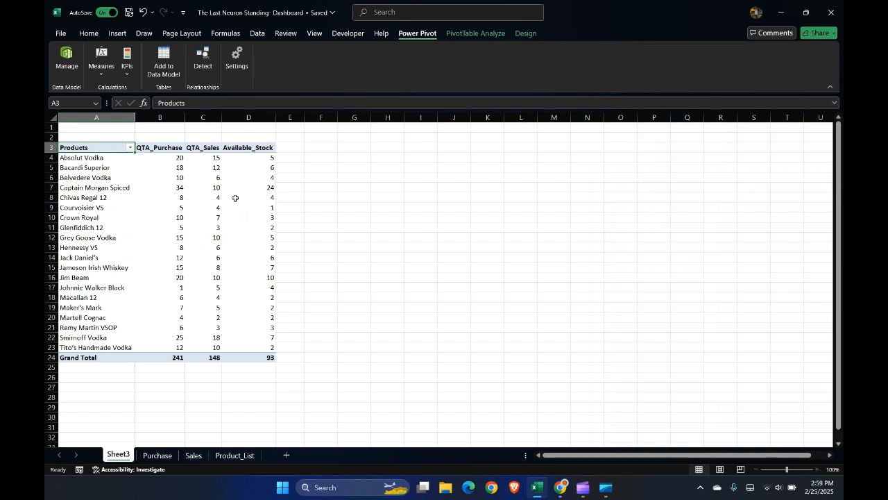
mouse_move(180, 206)
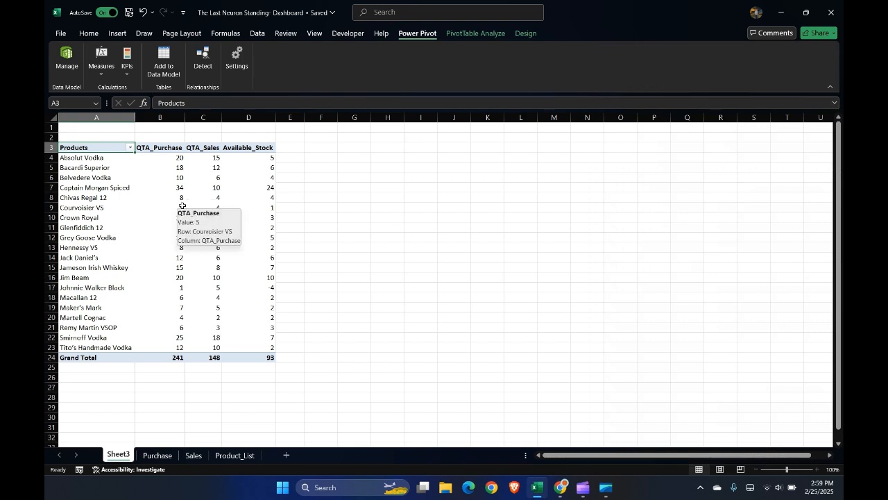
left_click(206, 177)
left_click(254, 160)
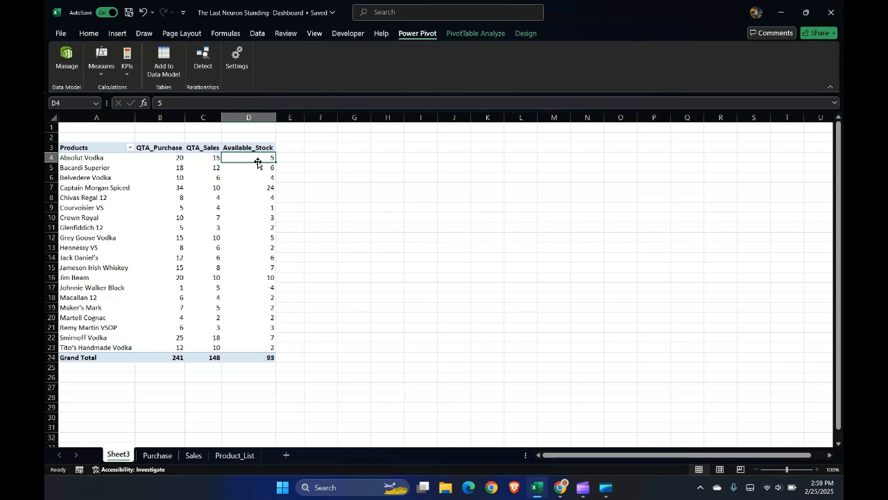
left_click(199, 175)
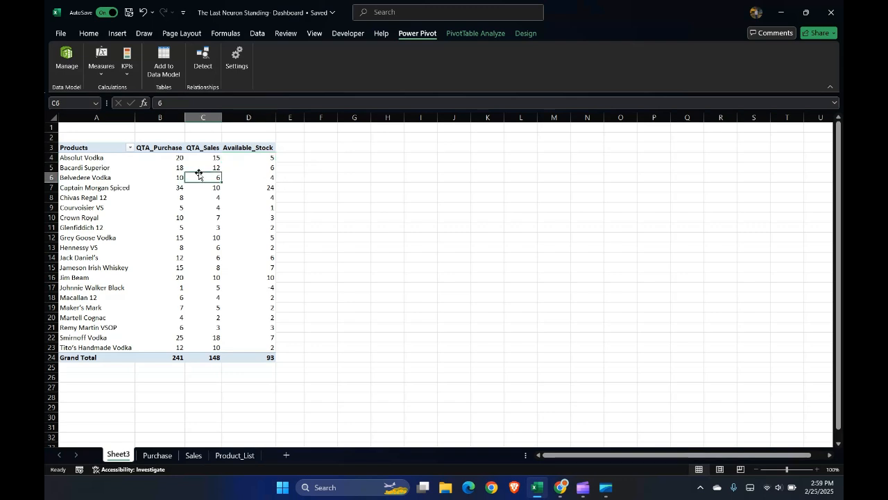